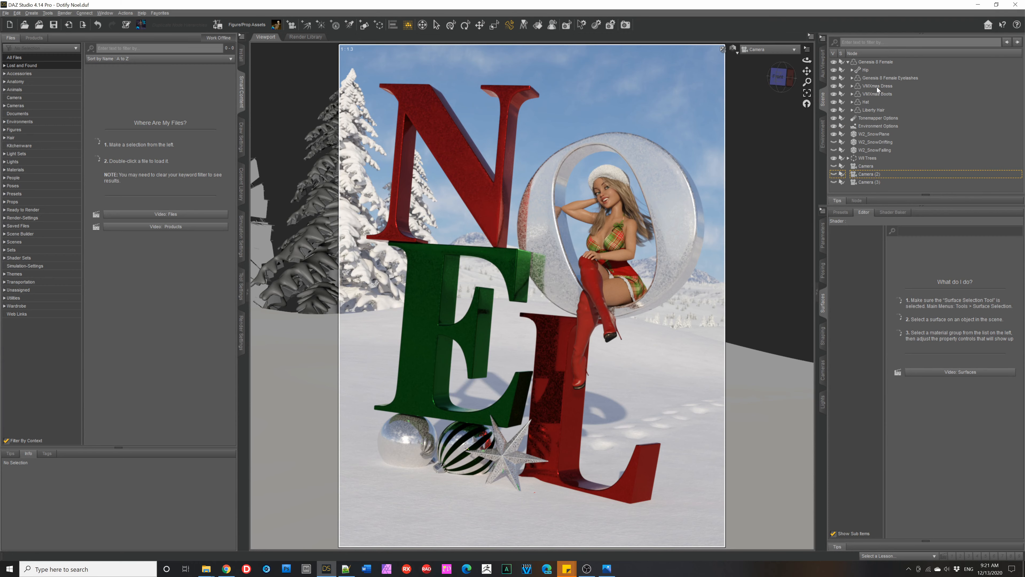
- View the scene through Camera (3) and start the Dotify script on the Xmas dress with the Iray preview toggled off
left_click(765, 49)
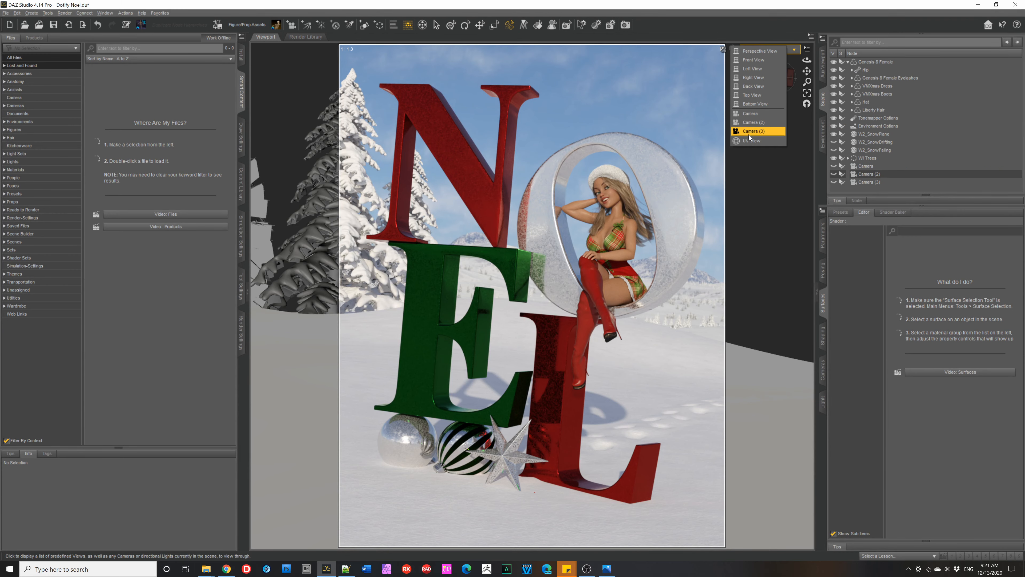
left_click(750, 132)
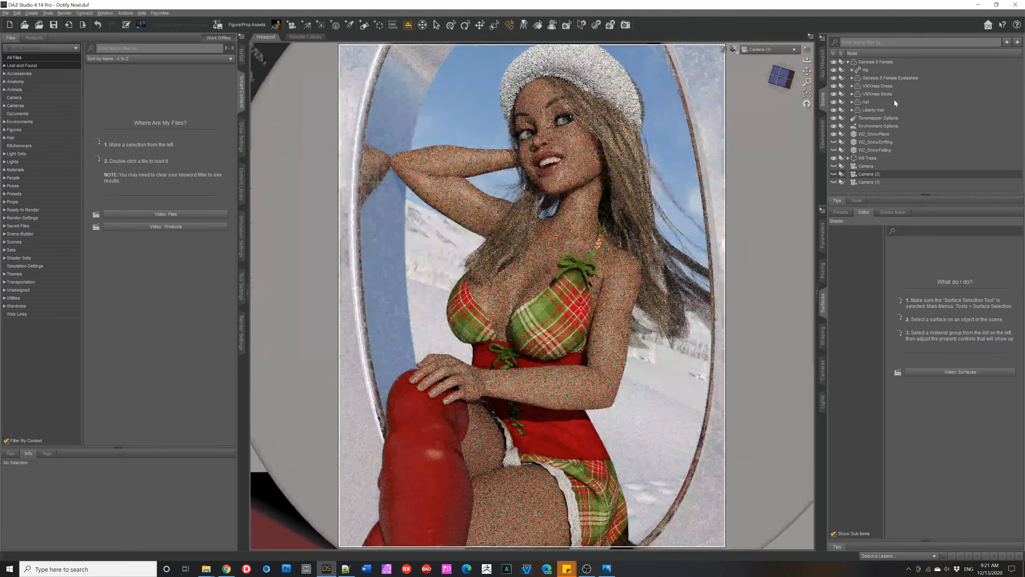
left_click(878, 86)
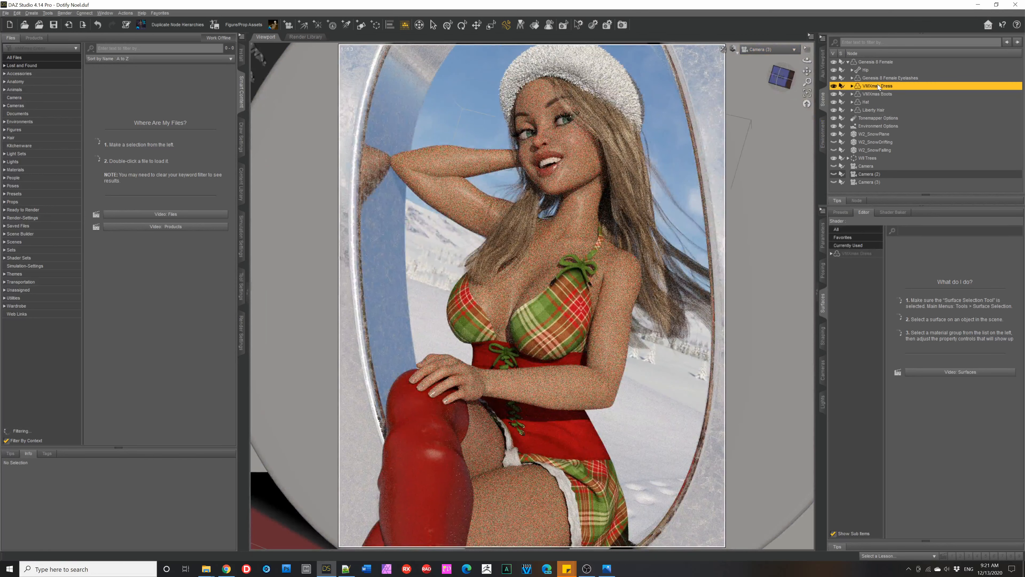
left_click(241, 186)
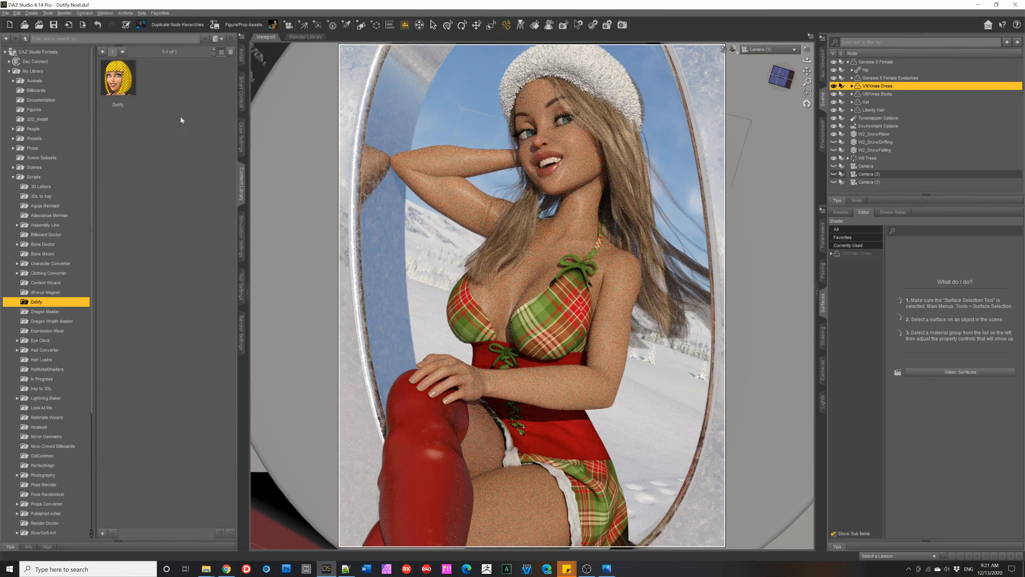
double_click(126, 86)
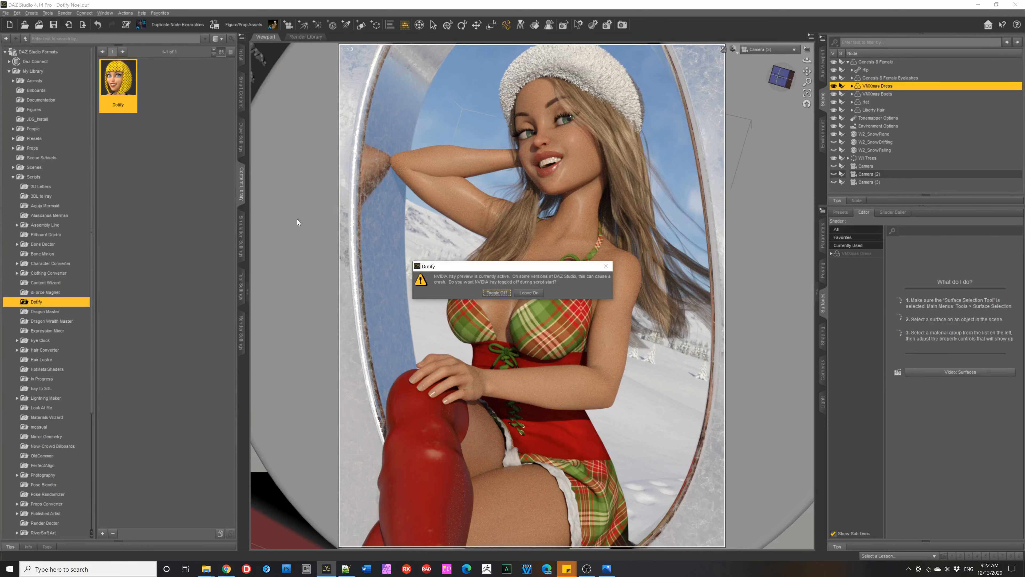
left_click(501, 293)
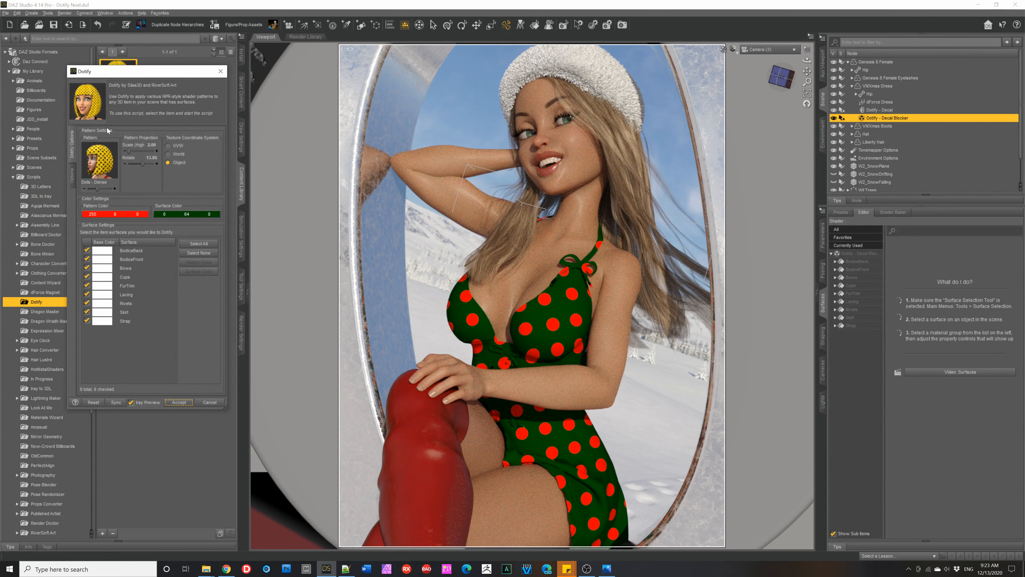
- Change the dress's pattern to Crosshatch - Thin and set its scale to about 1.64
left_click(87, 189)
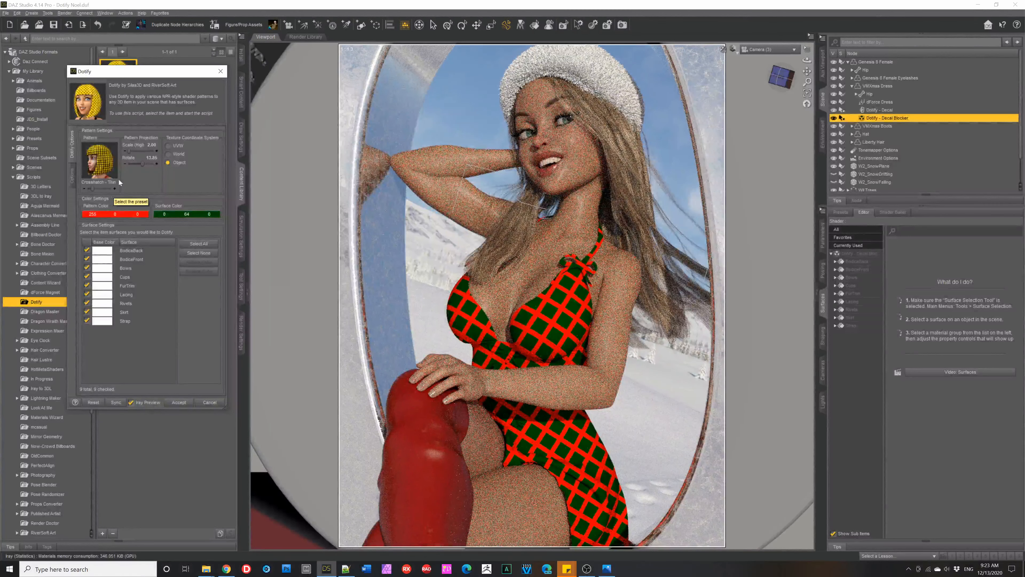
left_click(128, 151)
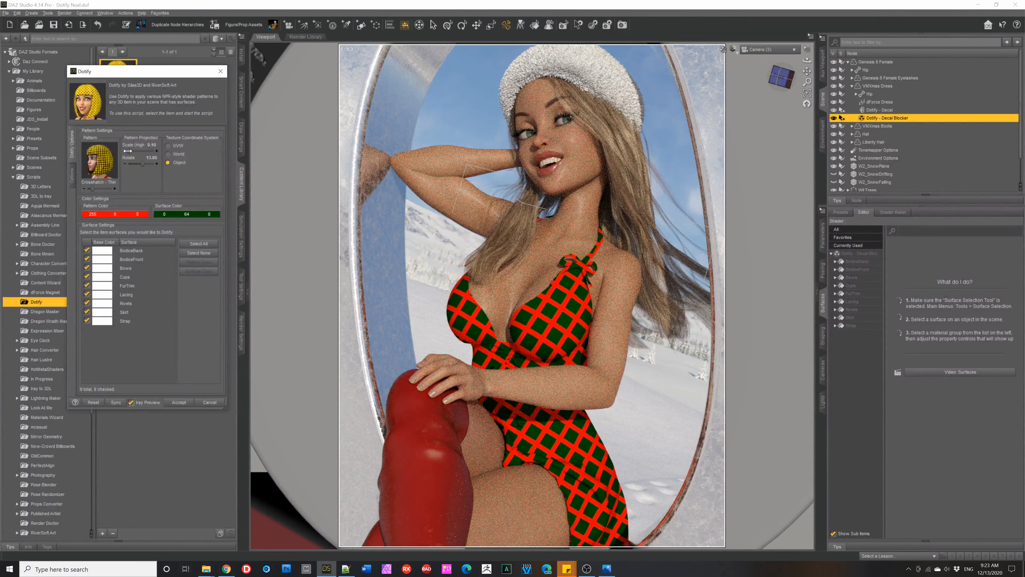
left_click_drag(127, 150, 131, 152)
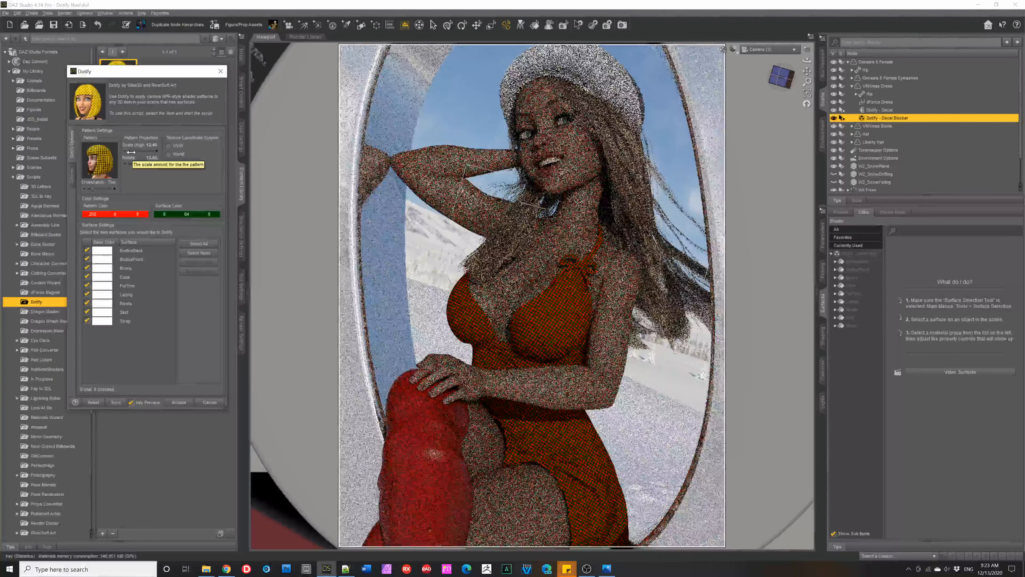
left_click_drag(131, 152, 128, 152)
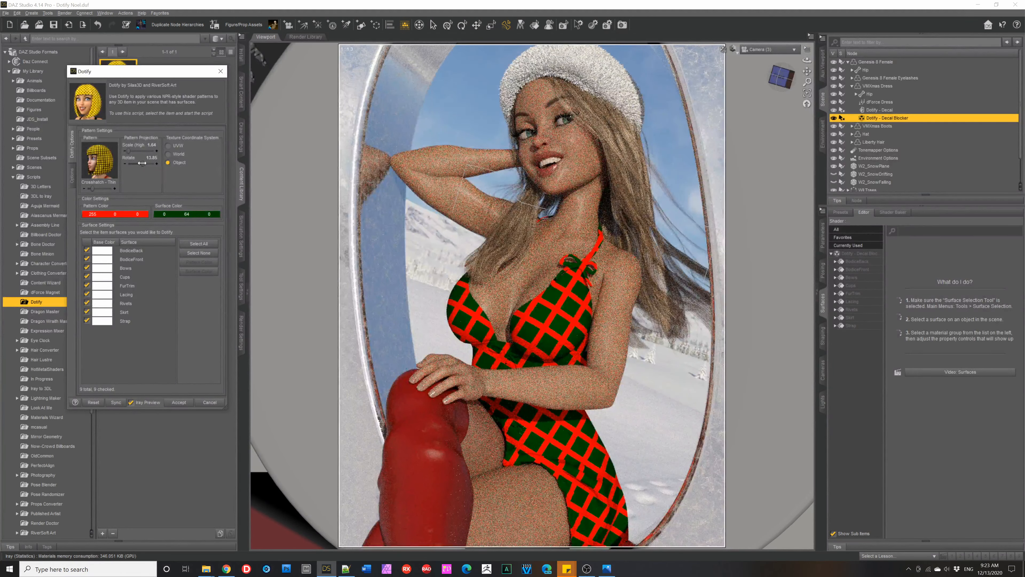
- Rotate the dress's pattern to about -13.85 and switch its texture coordinate system to UVW after comparing it with Object
left_click_drag(142, 163, 144, 163)
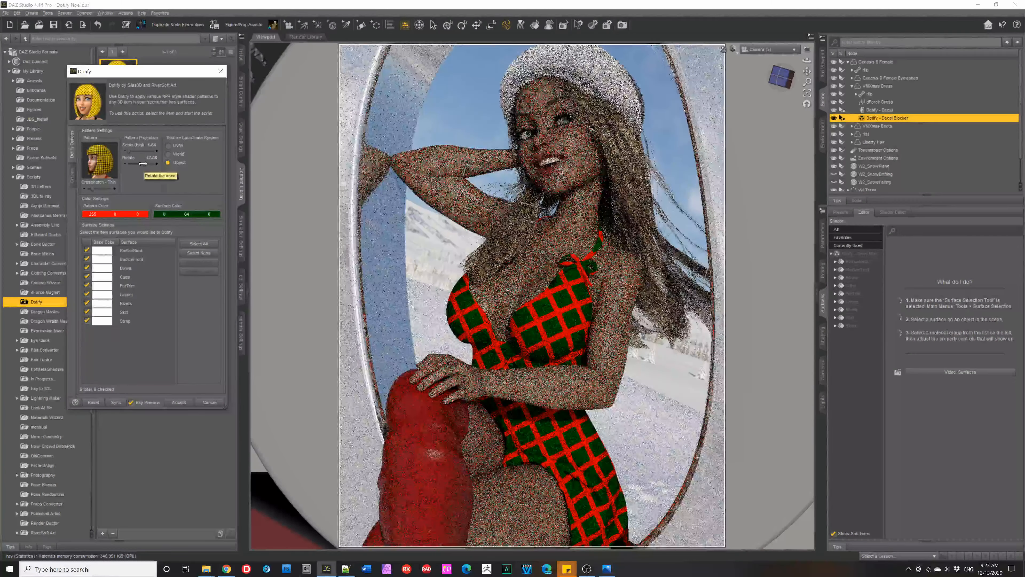
left_click_drag(143, 164, 141, 163)
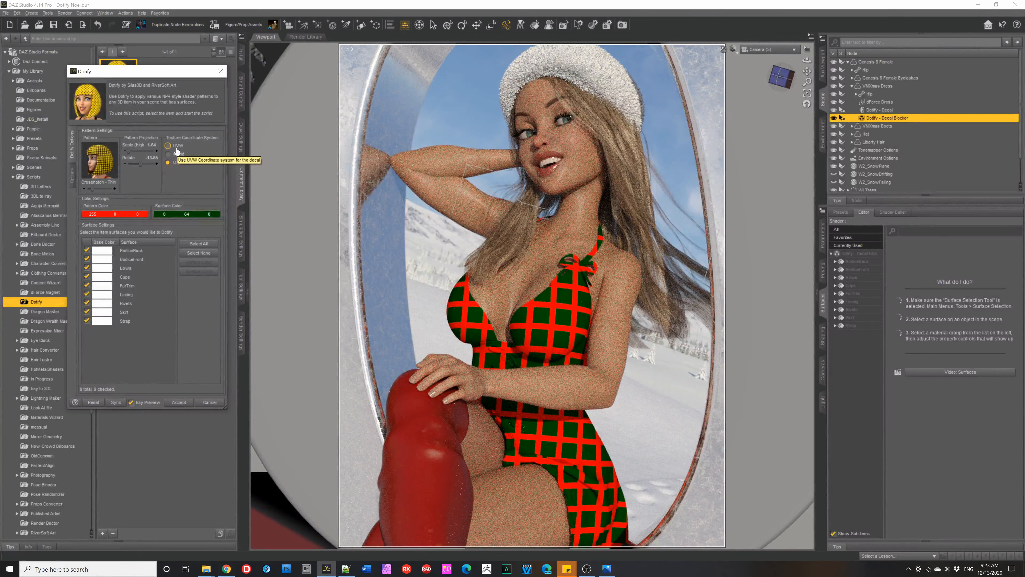
left_click(168, 146)
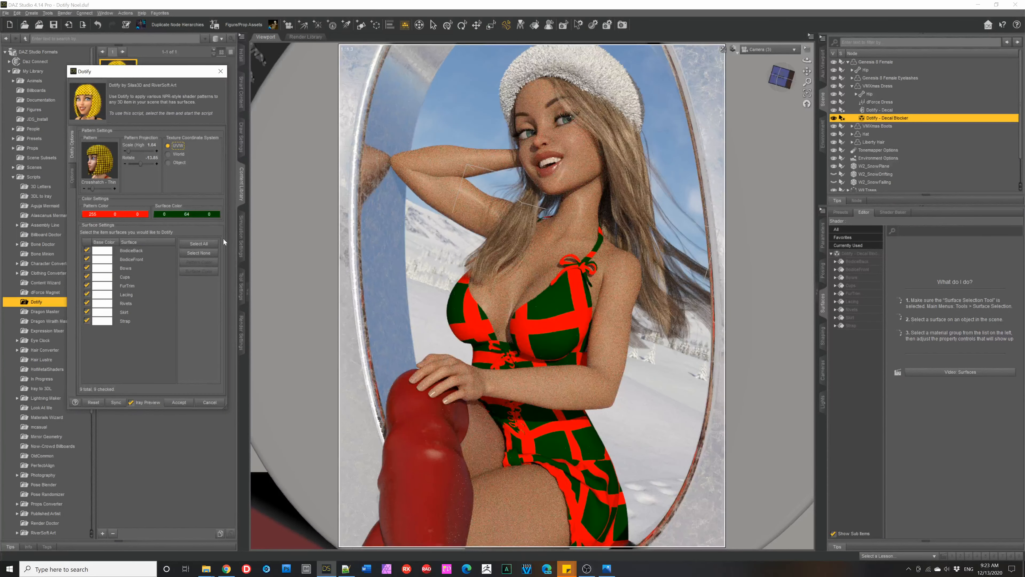
left_click(167, 163)
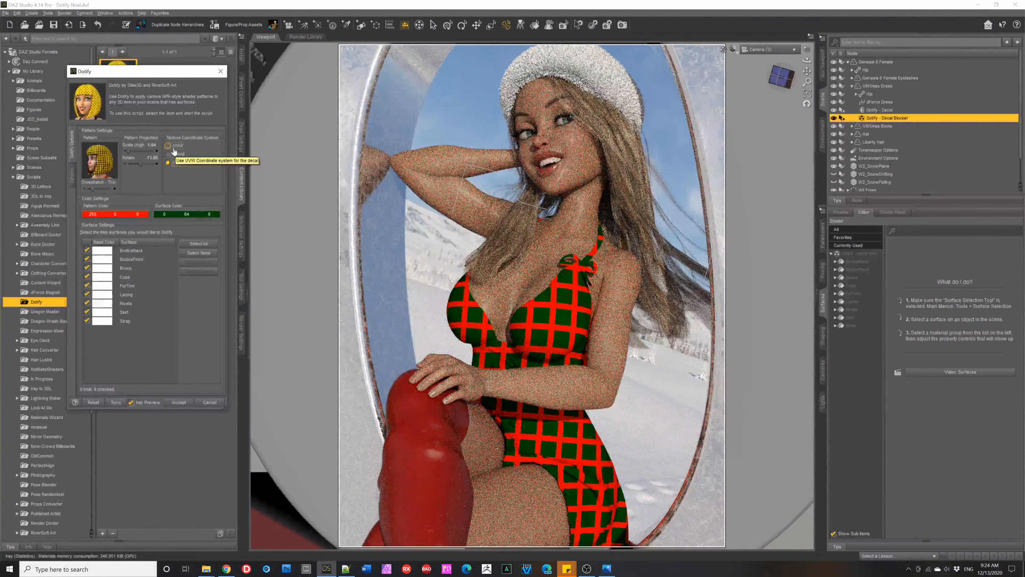
left_click(168, 146)
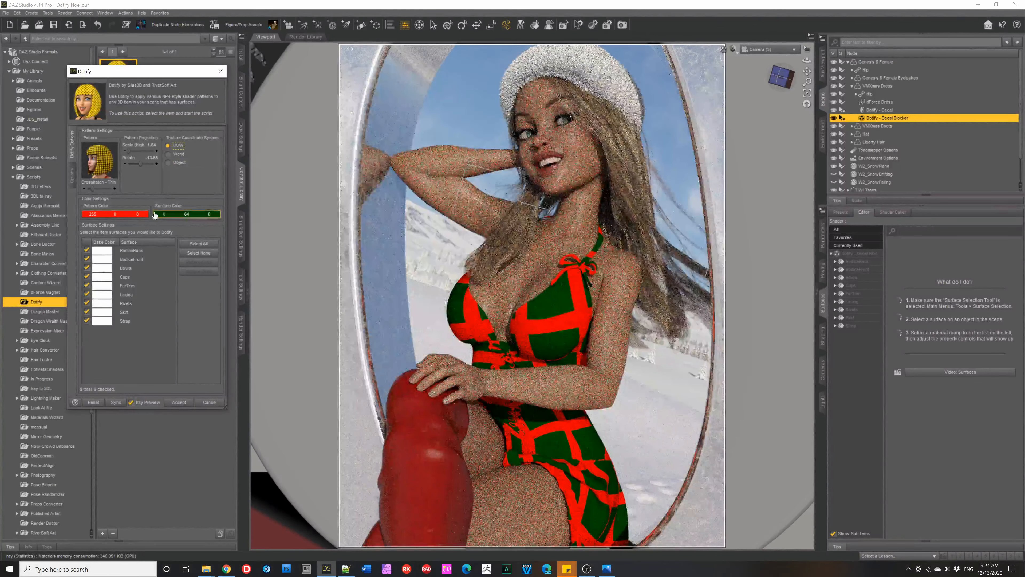
- Set the dress's pattern color to yellow (255, 255, 0) and its surface color to red (255, 0, 0)
left_click(131, 218)
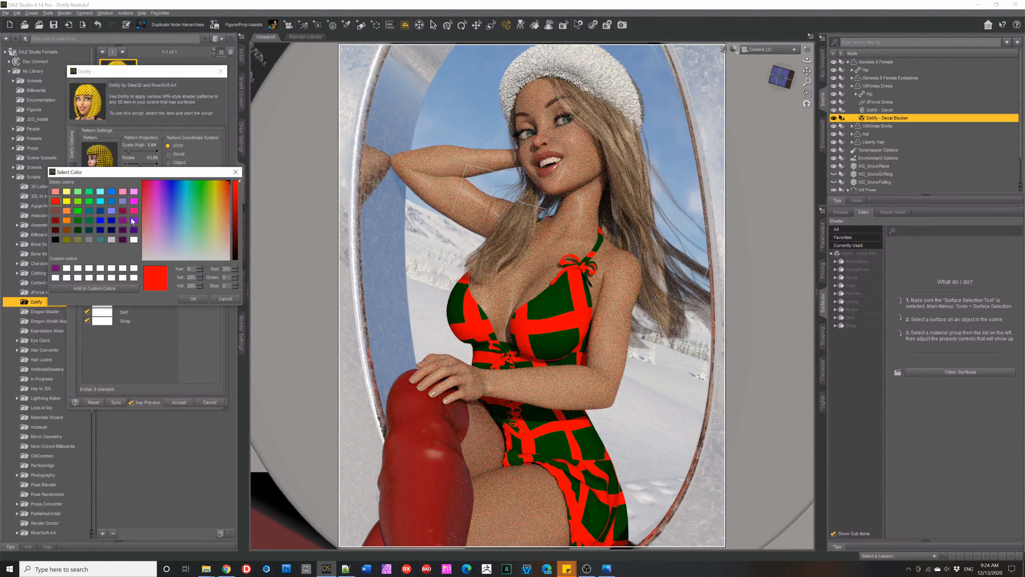
left_click(69, 203)
left_click(200, 300)
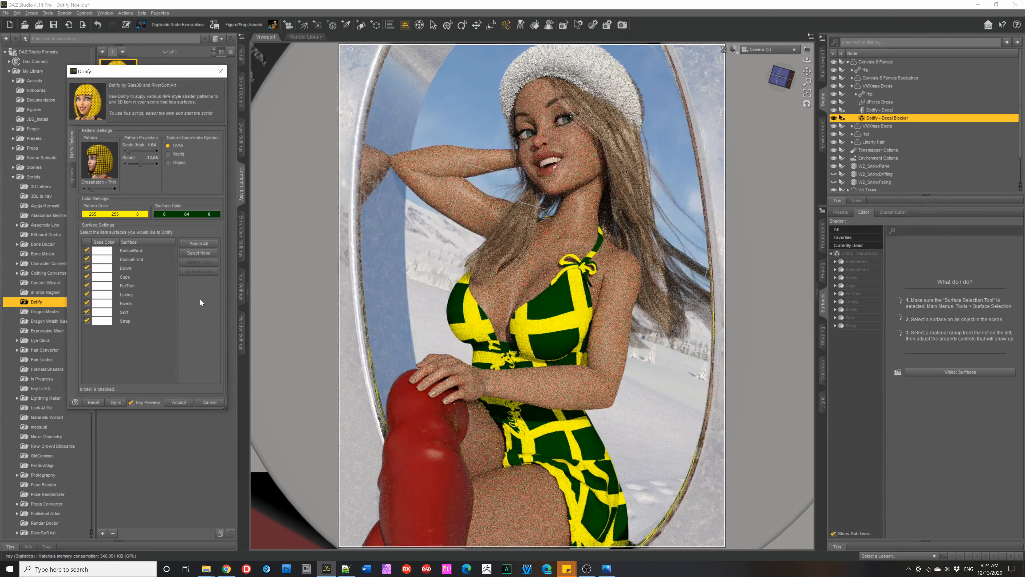
left_click(180, 214)
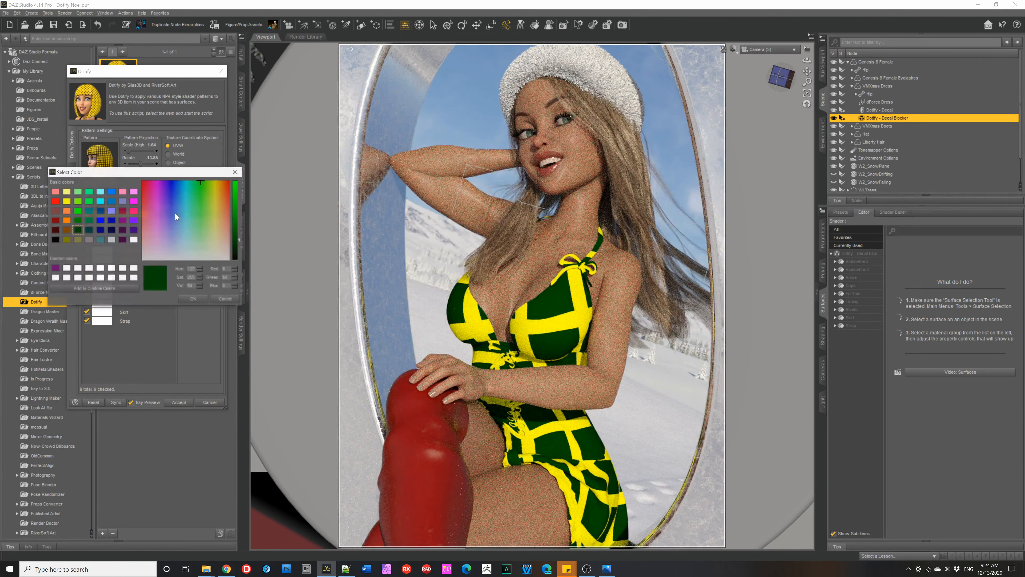
left_click(55, 201)
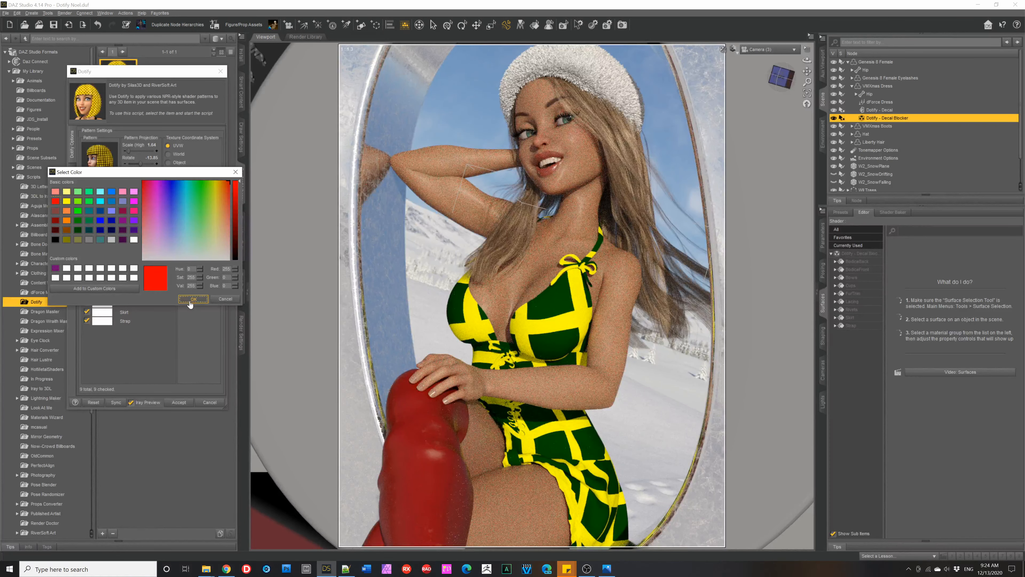
left_click(192, 299)
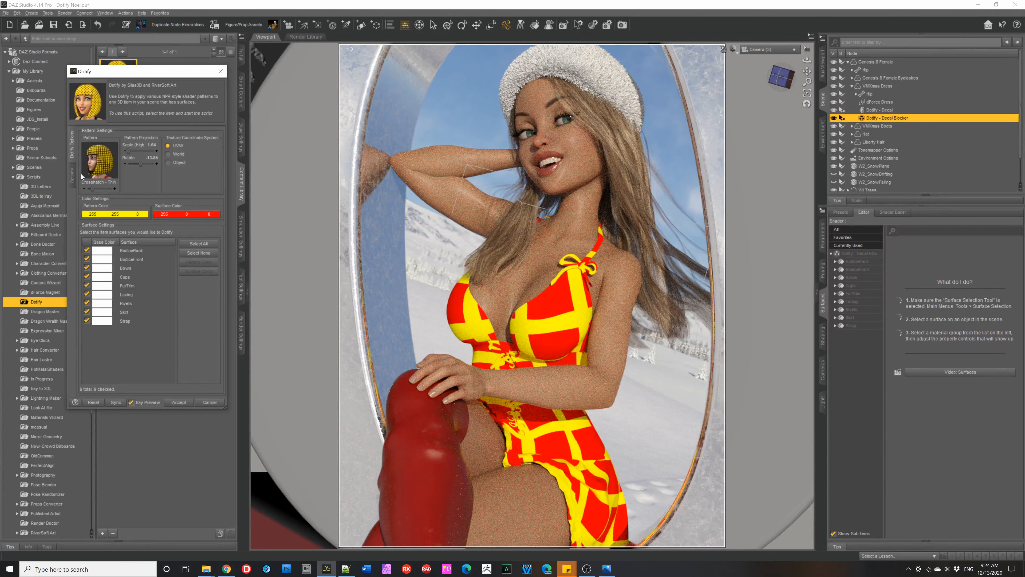
- Disable Remove Base Color Textures, exclude the dress's Bows, FurTrim and Lacing surfaces from the pattern, and accept the Dotify settings
left_click(74, 178)
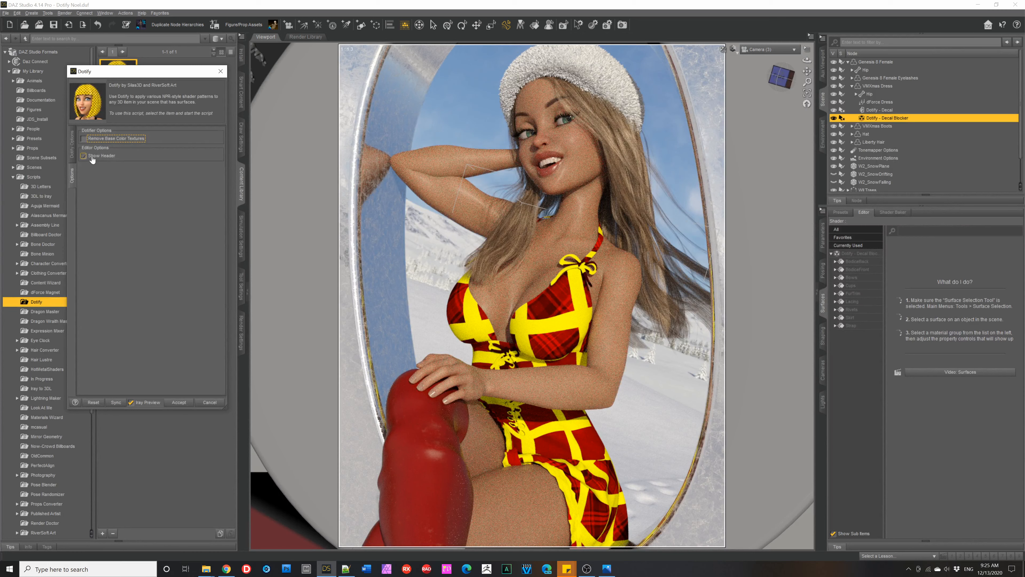
left_click(72, 143)
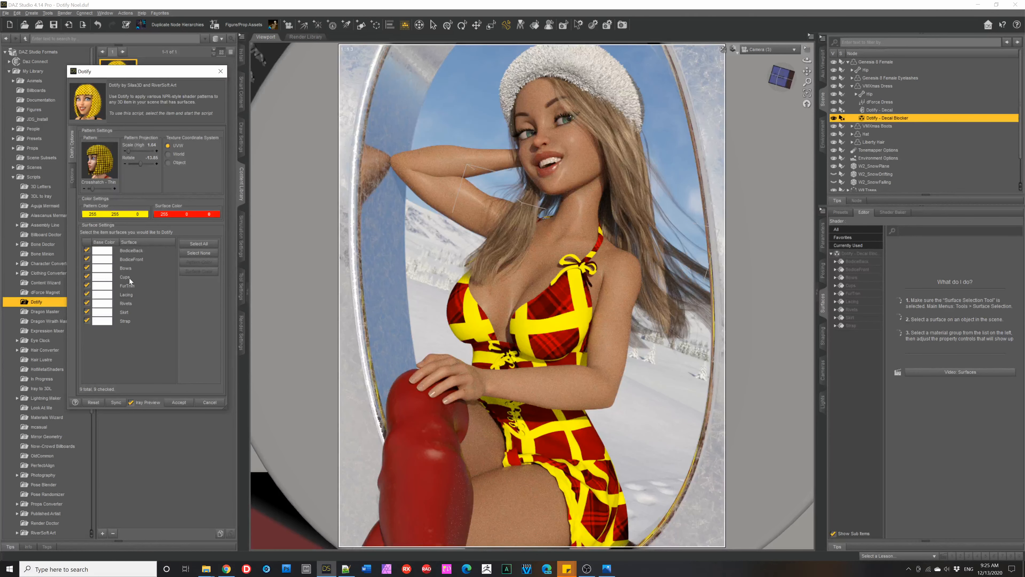
left_click(88, 268)
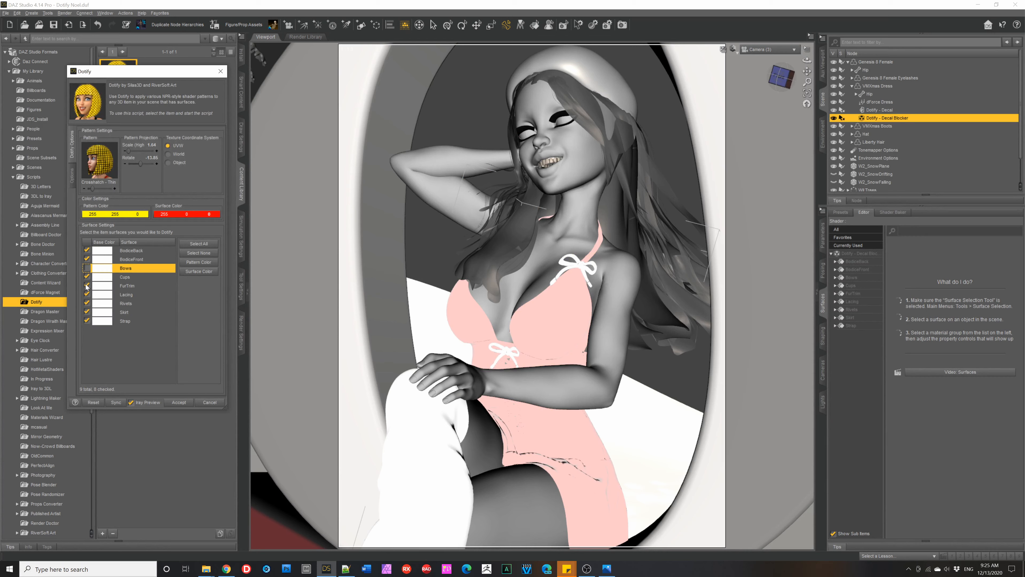
left_click(86, 285)
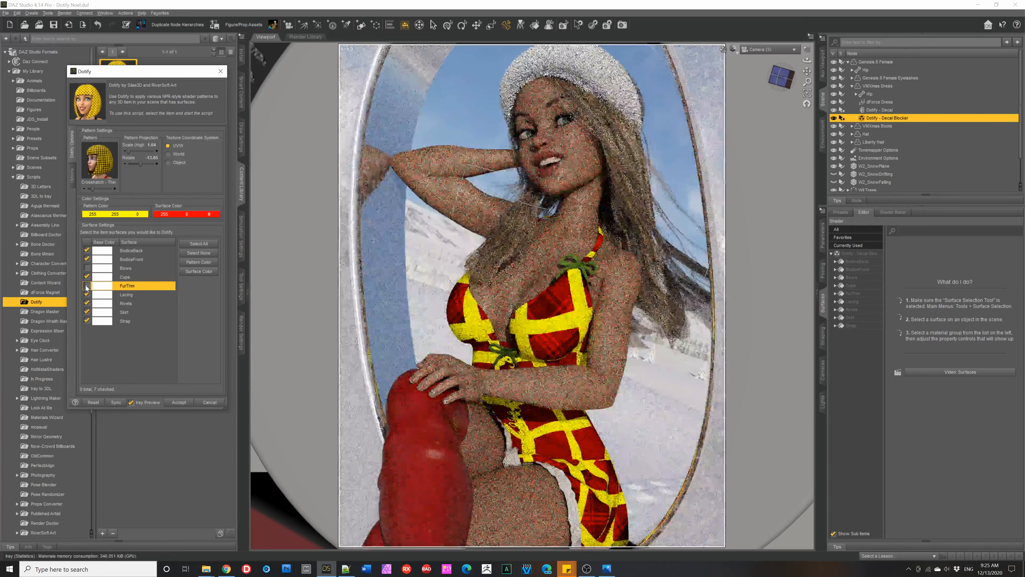
left_click(87, 295)
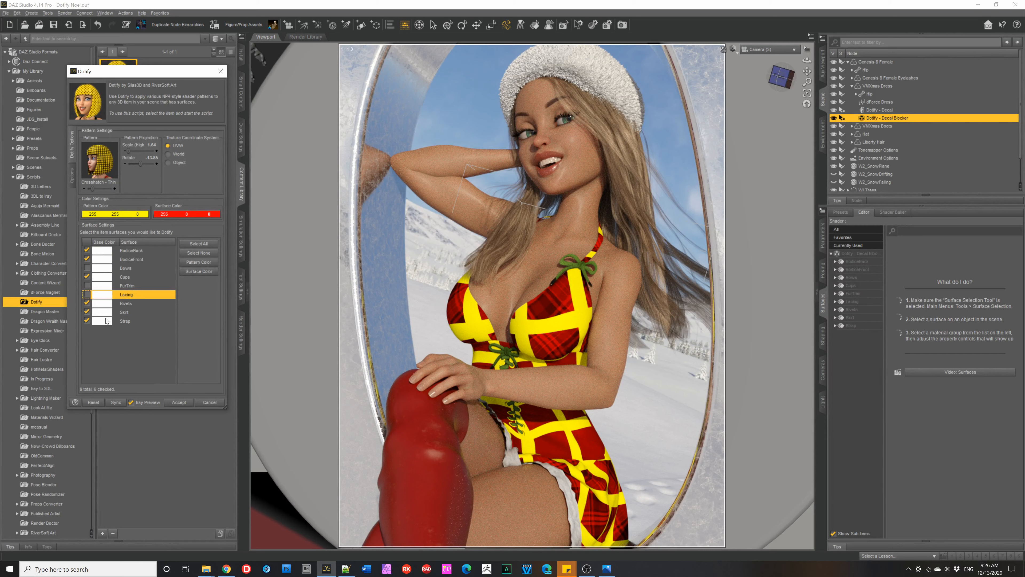
left_click(103, 253)
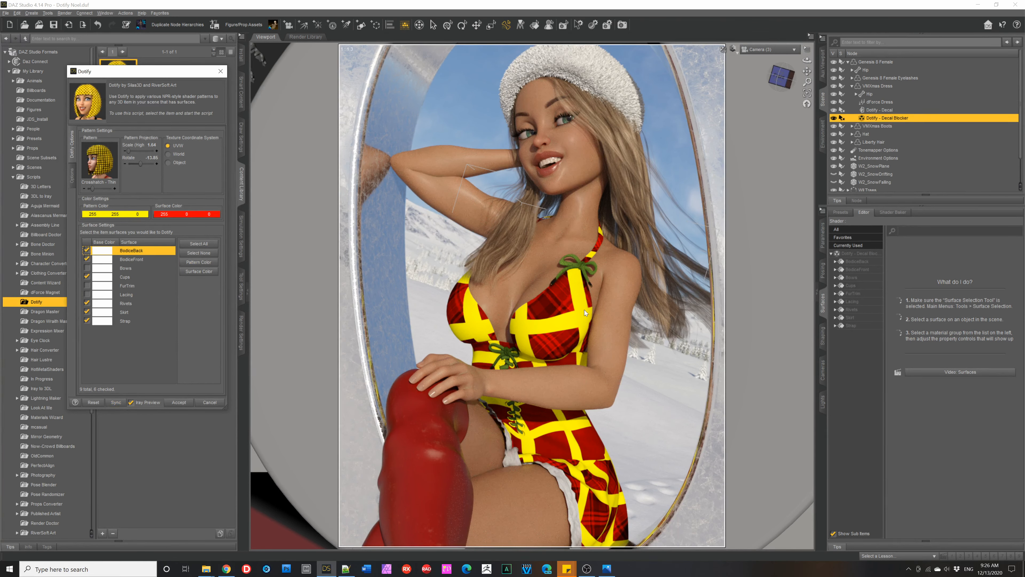
left_click(179, 402)
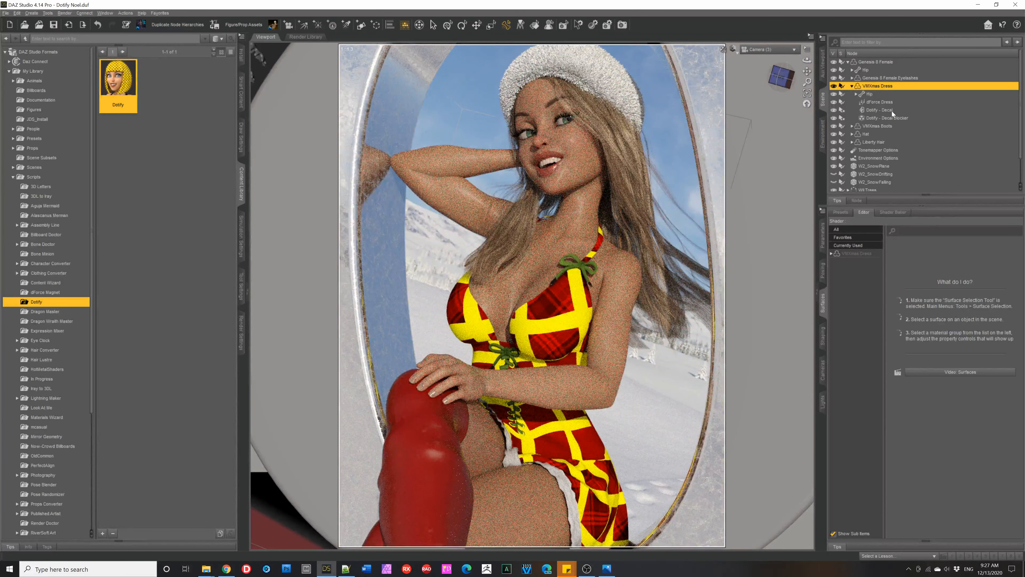
- Look at the Dotify decal nodes under the dress and reopen Dotify on the dress to review its saved settings without changing them
left_click(875, 111)
left_click(877, 118)
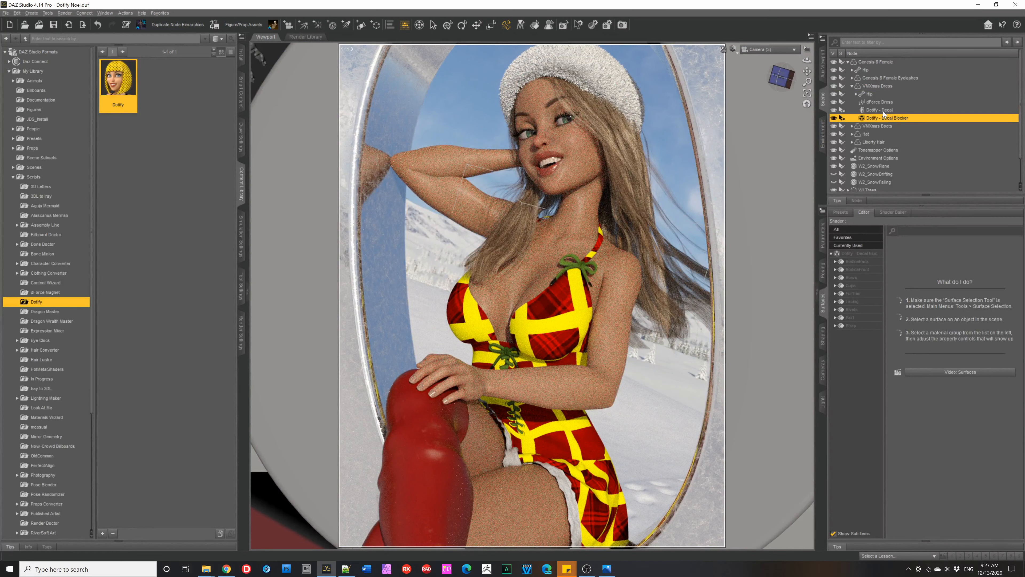
left_click(875, 87)
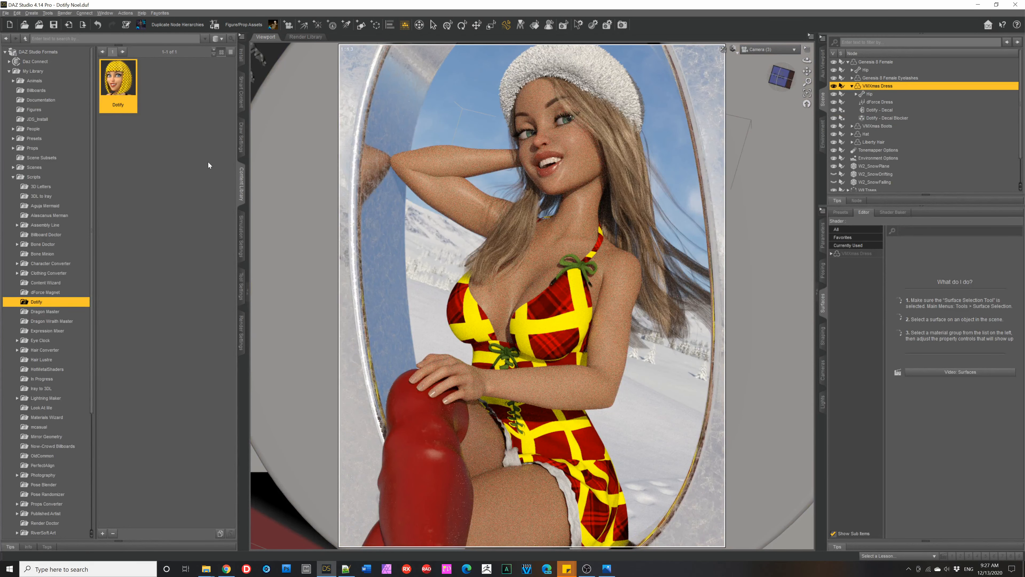
double_click(116, 93)
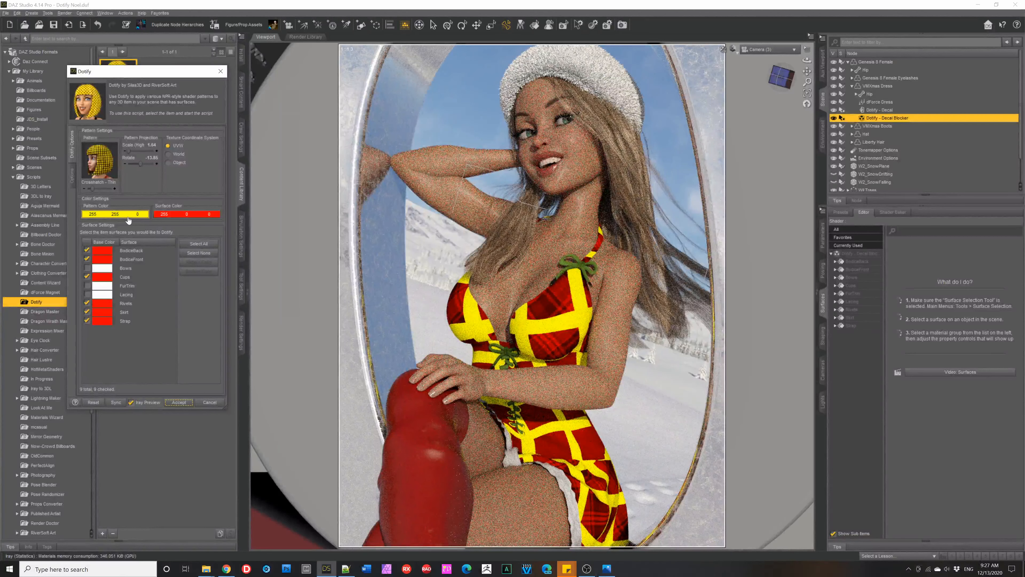
left_click(209, 402)
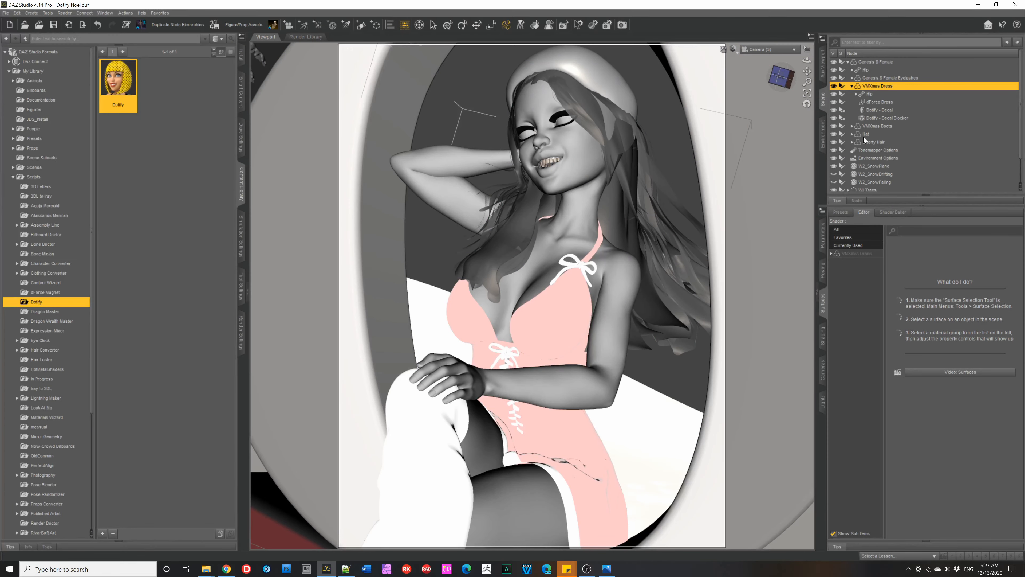
- Start the Dotify script on the Xmas boots with the Iray preview toggled off
left_click(880, 126)
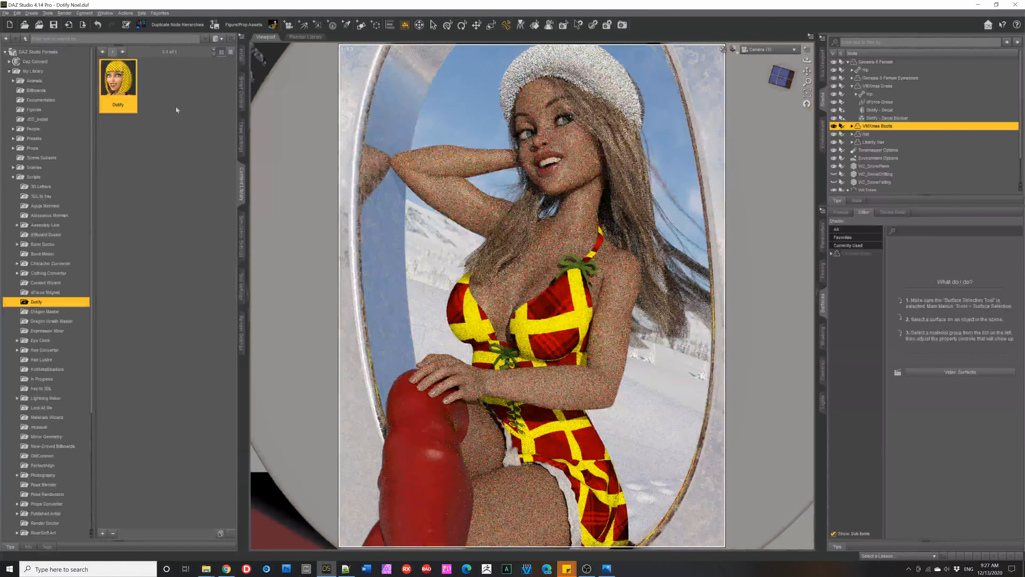
double_click(131, 83)
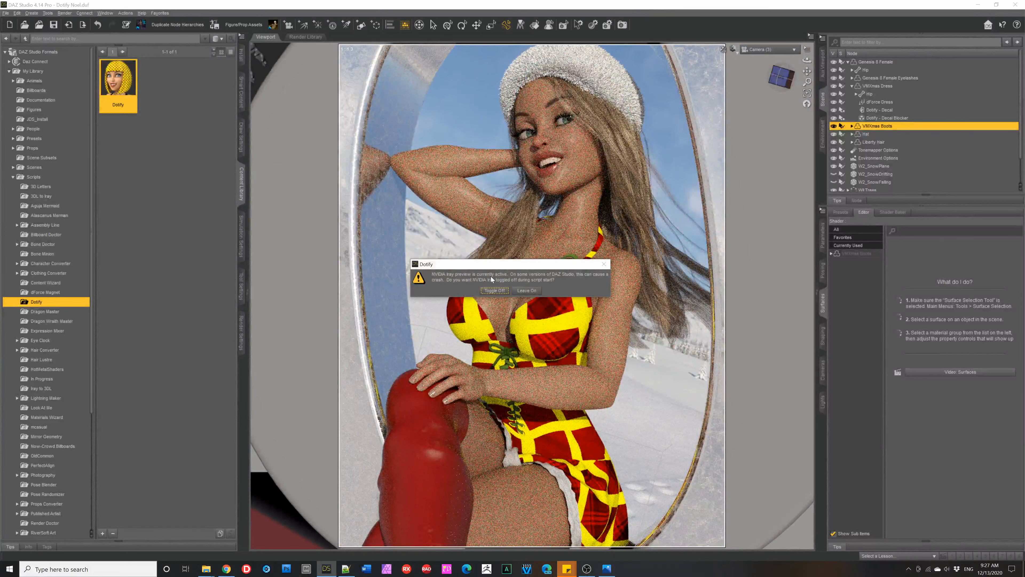
left_click(495, 291)
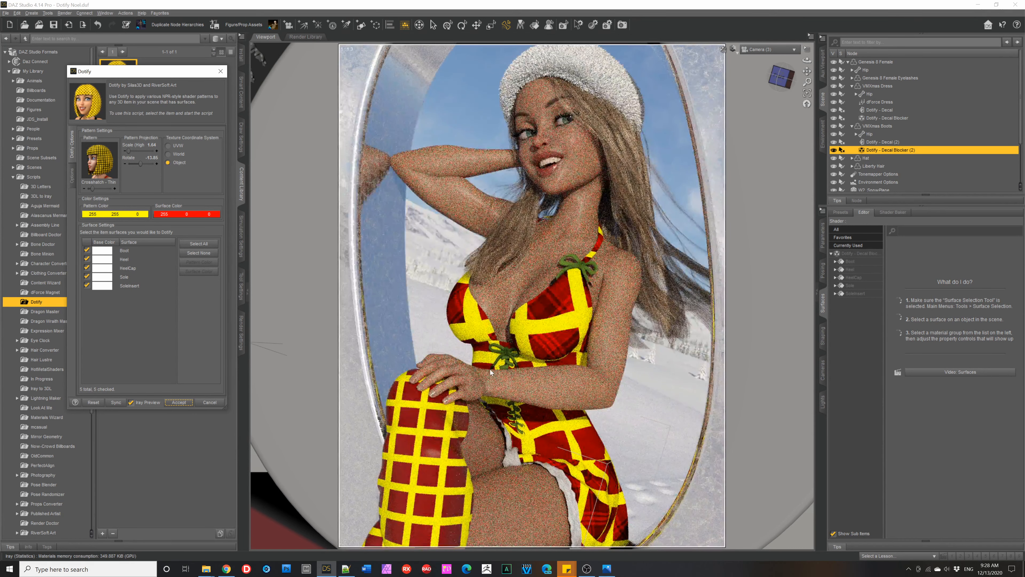
- Set the Xmas boots' surface color to bright green (0, 255, 0)
left_click(178, 215)
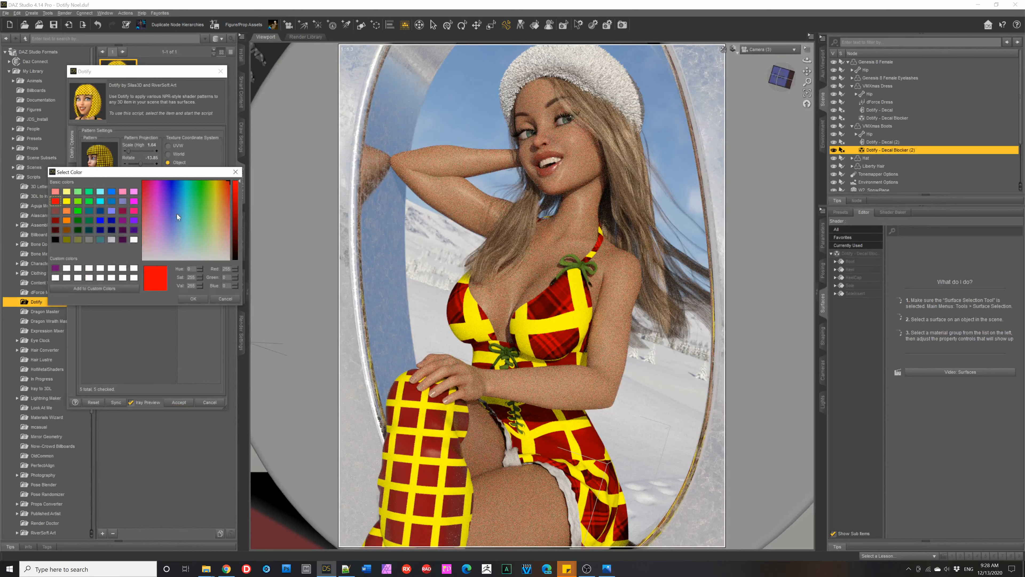
left_click(77, 210)
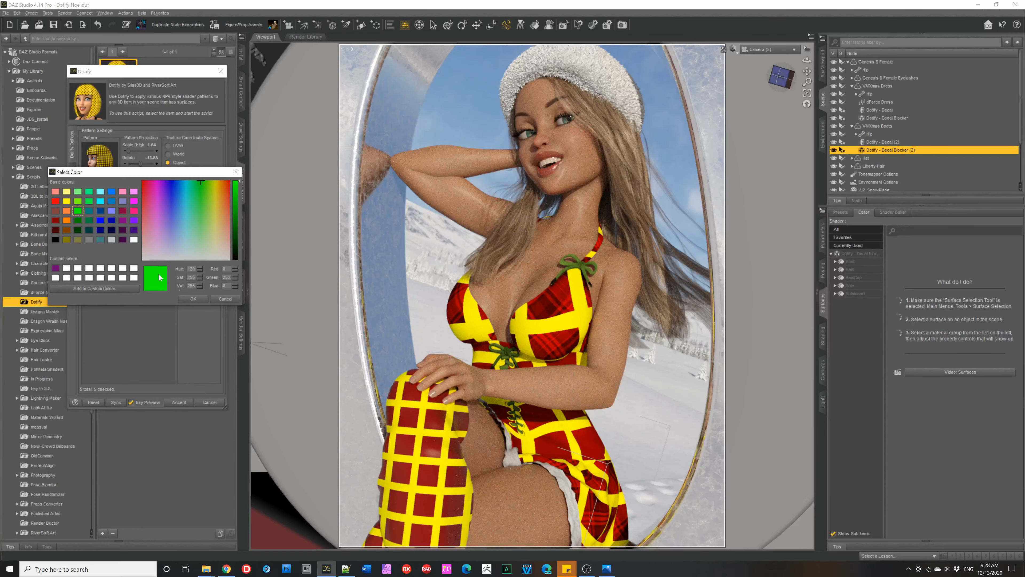
left_click(192, 298)
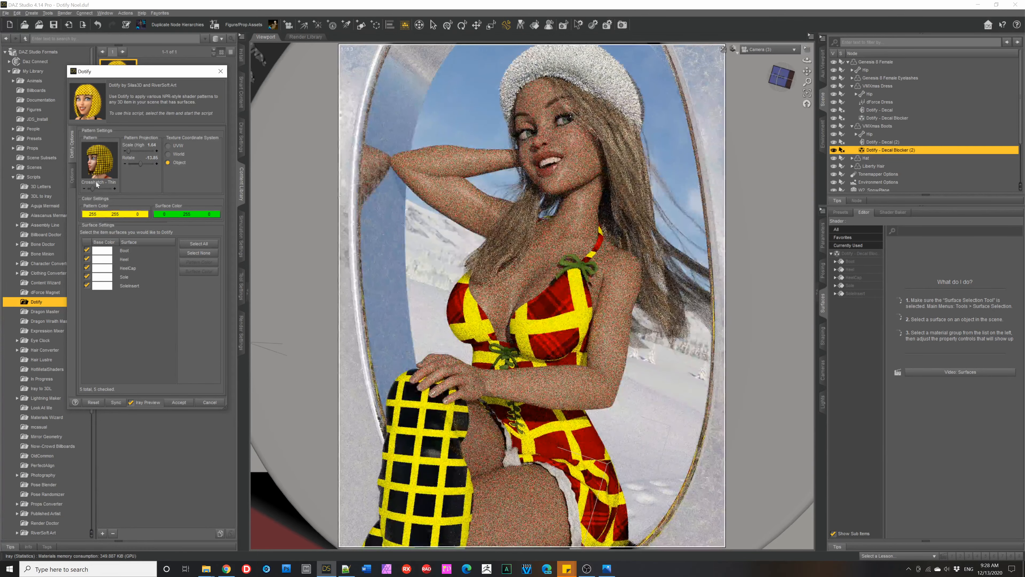
- Set the boots' pattern to Hatch - Thin with UVW texture coordinates and 0 rotation, and increase the scale for narrow stripes
left_click_drag(94, 187, 105, 188)
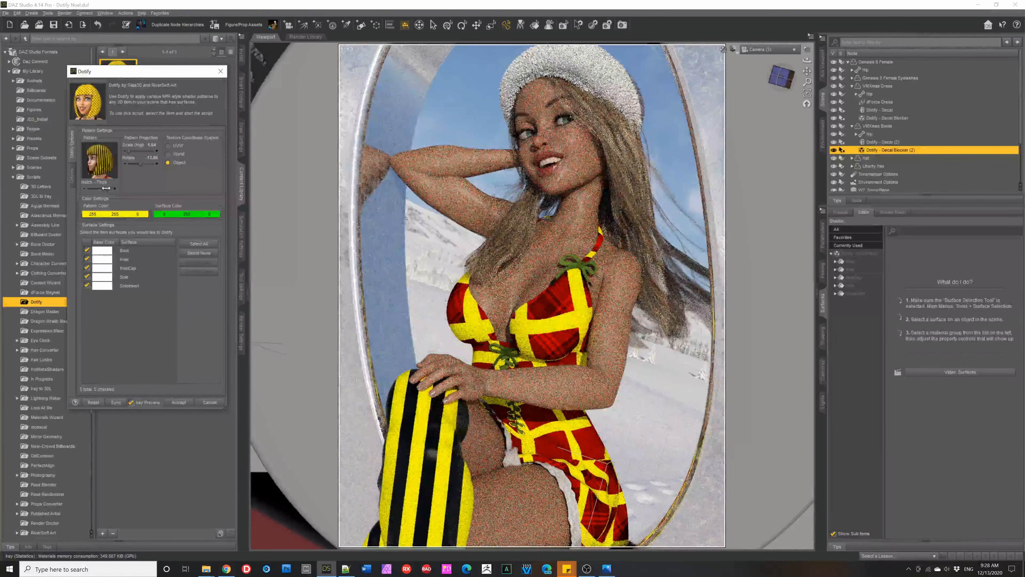
left_click_drag(106, 188, 111, 189)
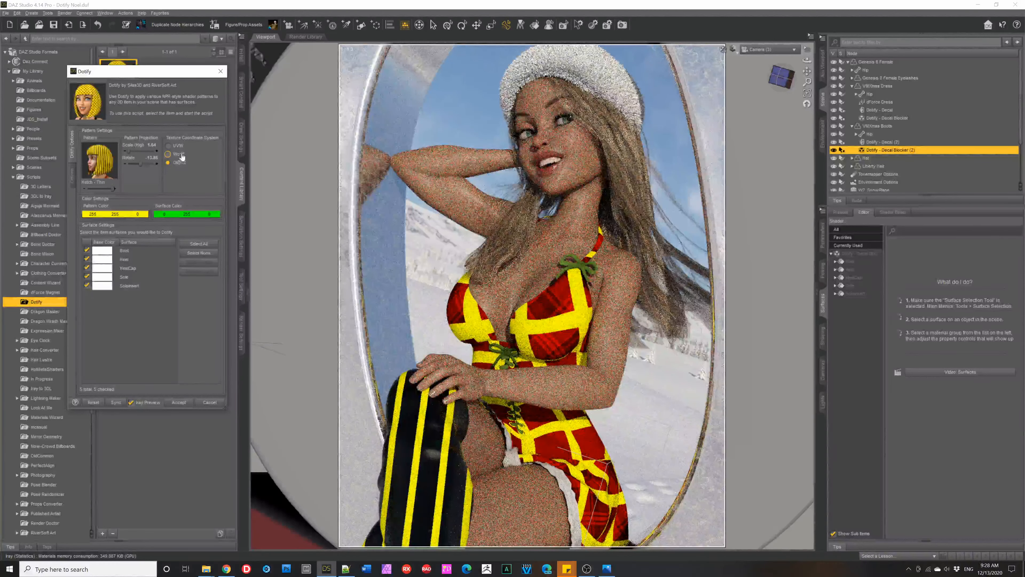
left_click(177, 147)
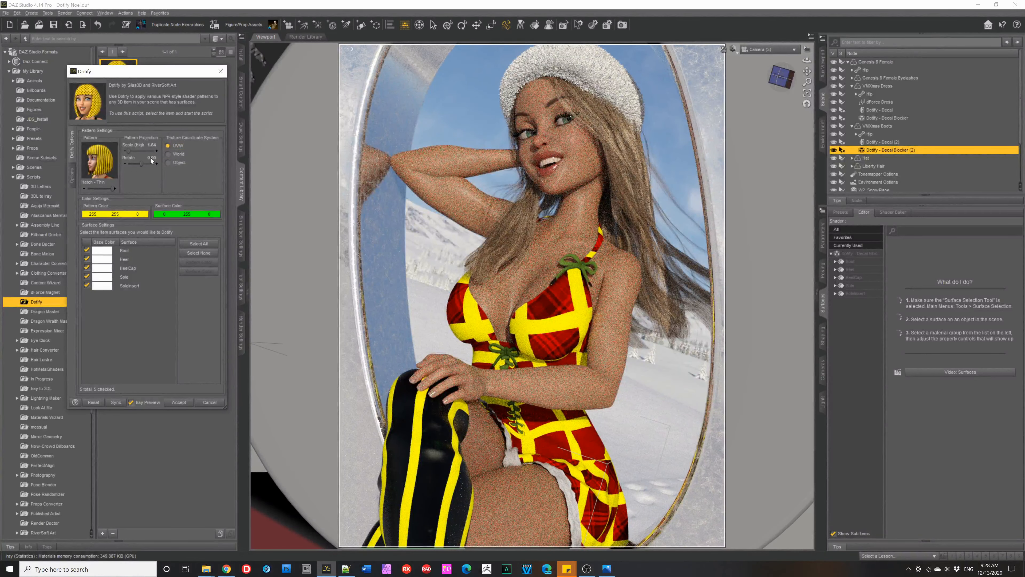
key("Return")
left_click_drag(128, 150, 130, 150)
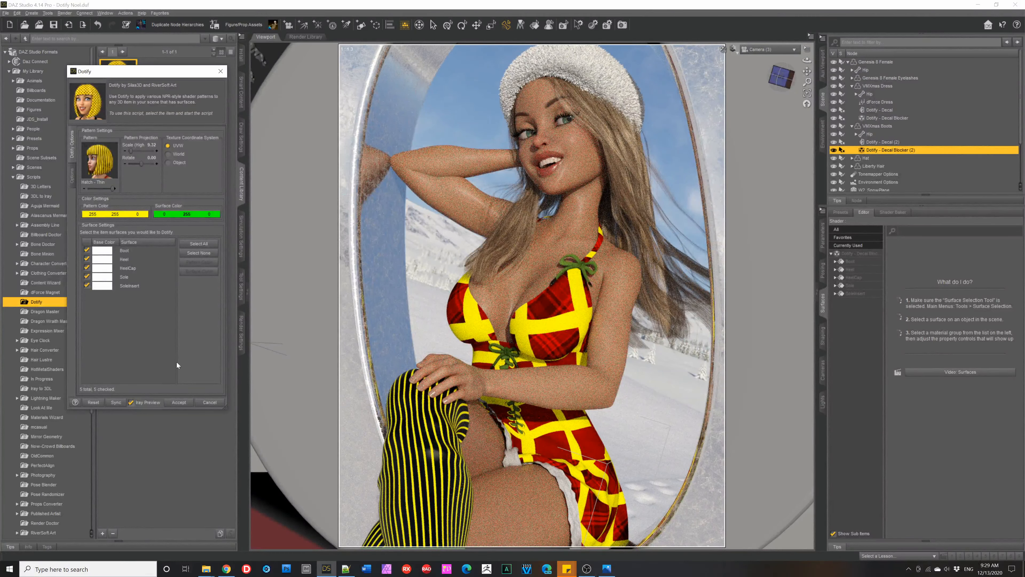
- Enable Remove Base Color Textures for the boots and return to the Dotify pattern settings
left_click(72, 174)
left_click(84, 139)
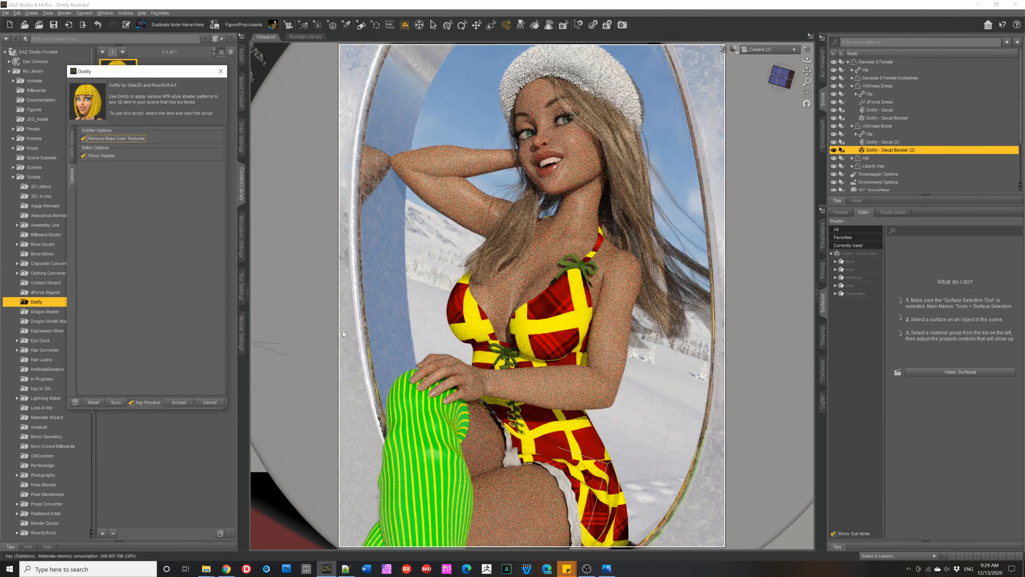
left_click(74, 158)
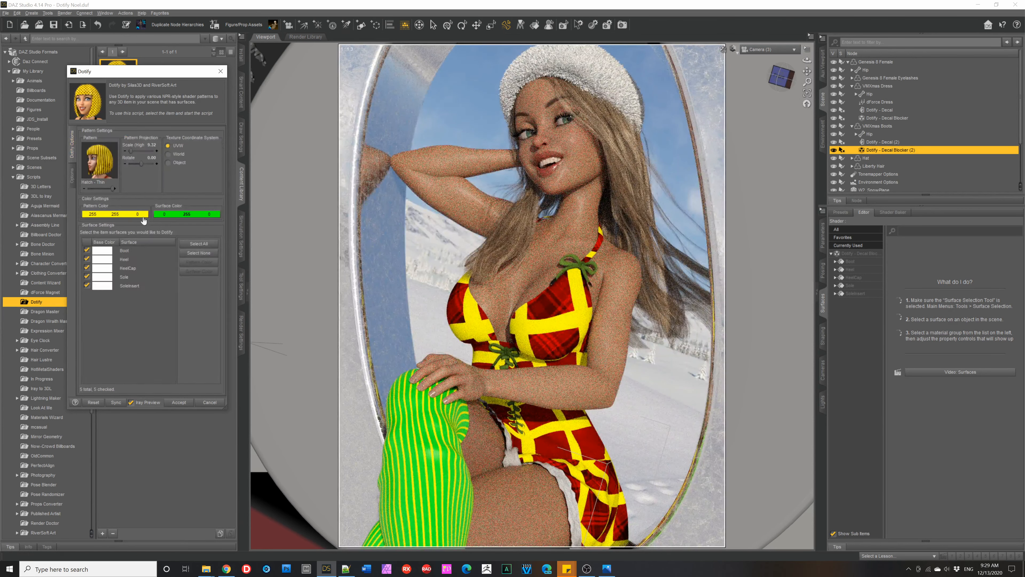
- Set the boots' surface color to dark green (0, 128, 0) and accept the Dotify settings
left_click(201, 217)
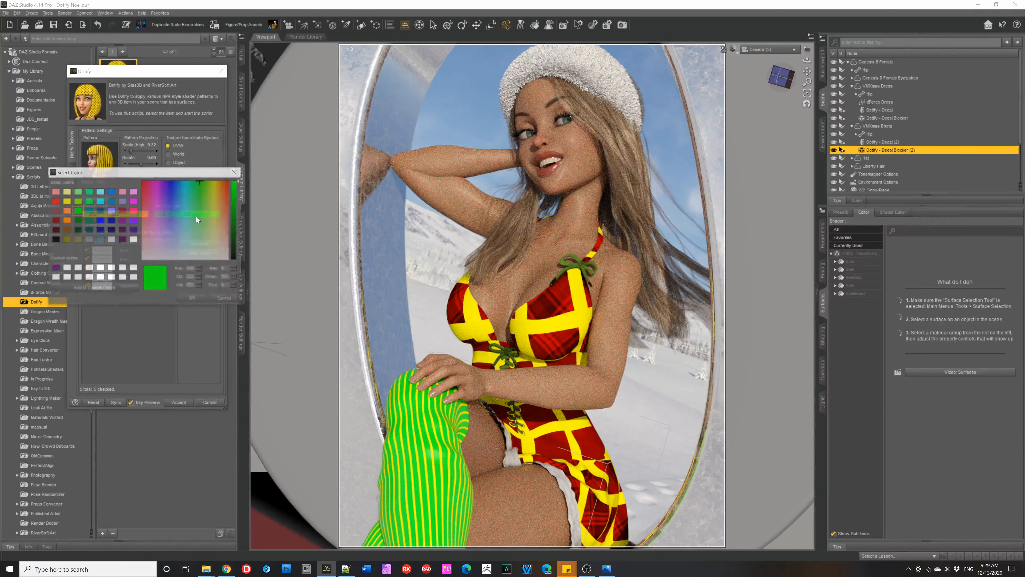
left_click(77, 221)
left_click(183, 298)
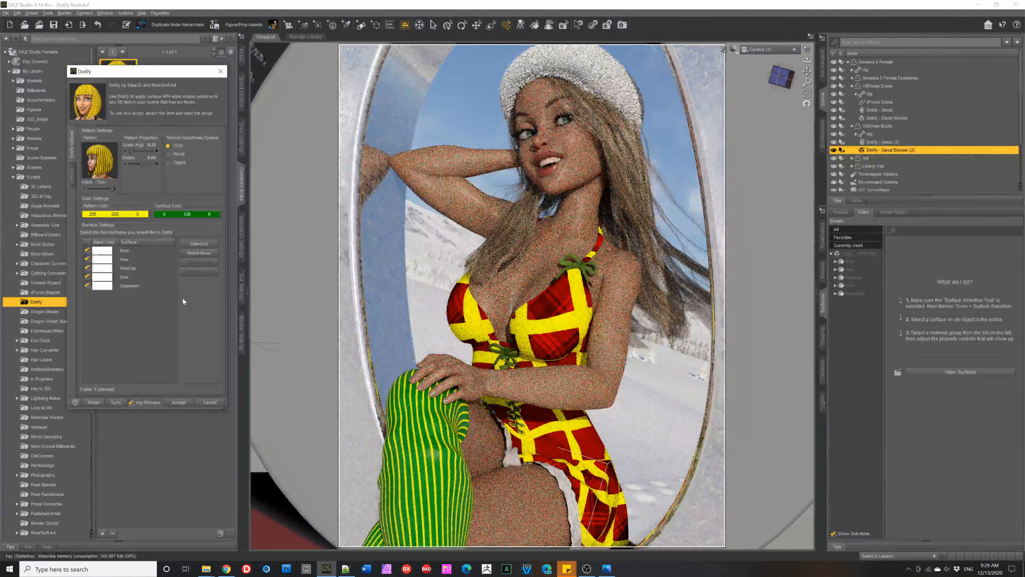
left_click(177, 402)
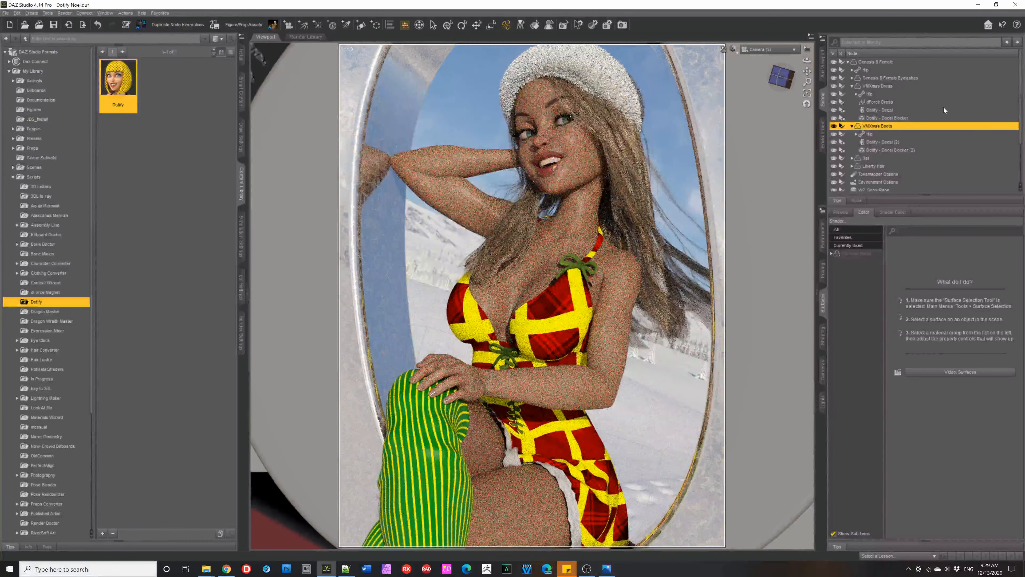
- Collapse the dress in the scene hierarchy and start the Dotify script on the Hat
left_click(852, 85)
left_click(873, 127)
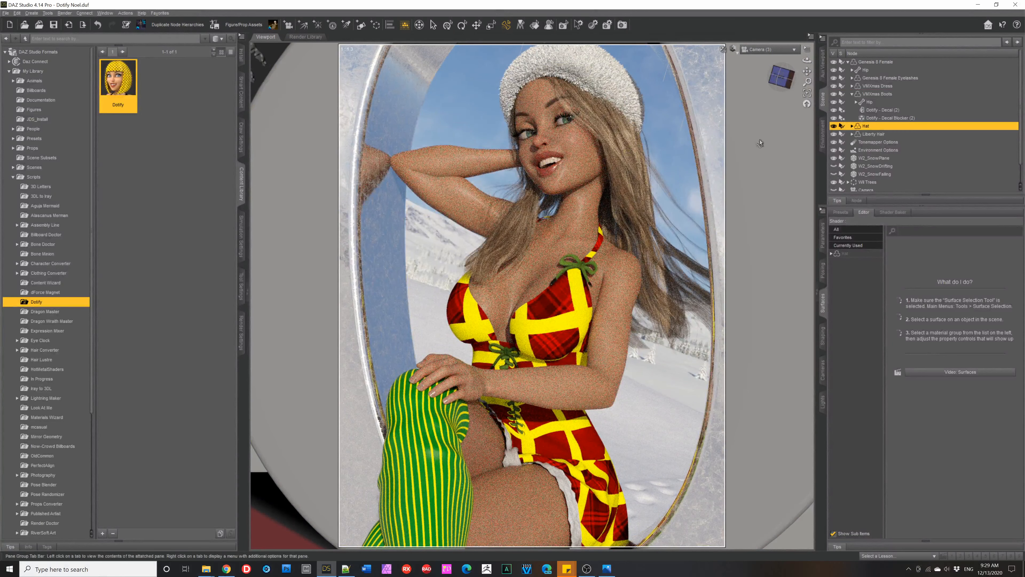
double_click(116, 86)
left_click(495, 291)
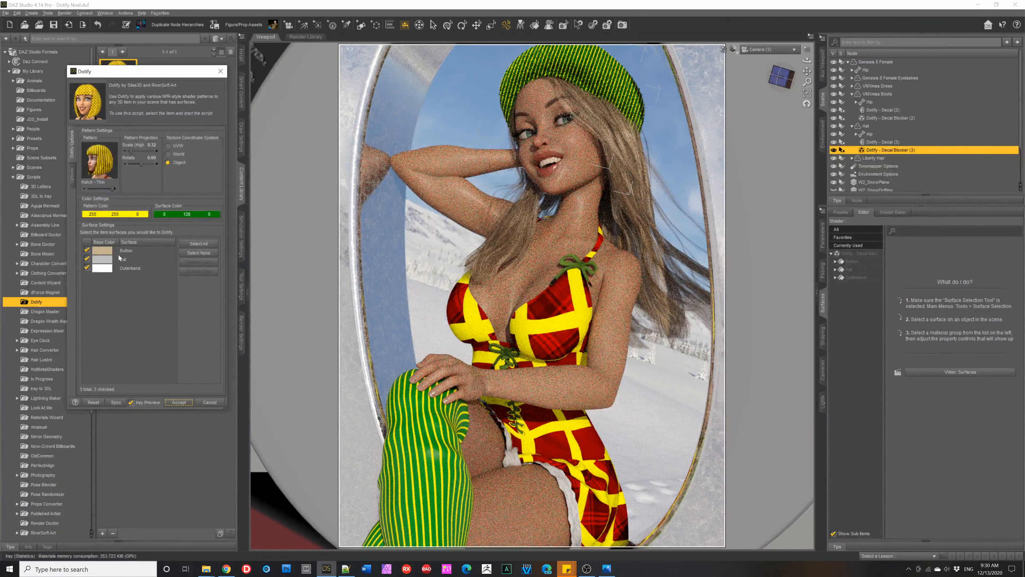
- Limit the hat's pattern to the Outerband surface and use that surface's white base color as the Dotify surface color
left_click(192, 254)
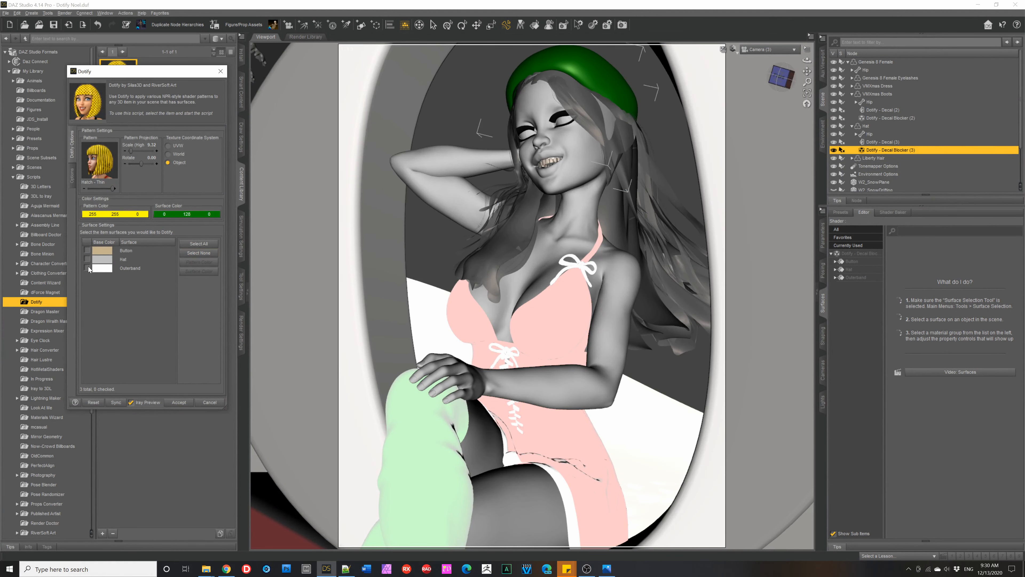
left_click(87, 267)
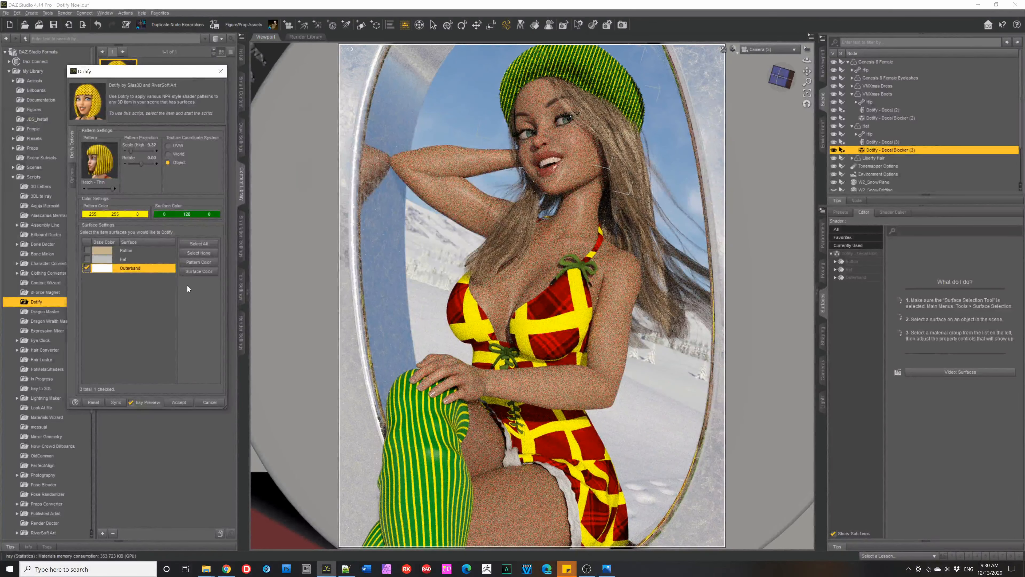
left_click(199, 272)
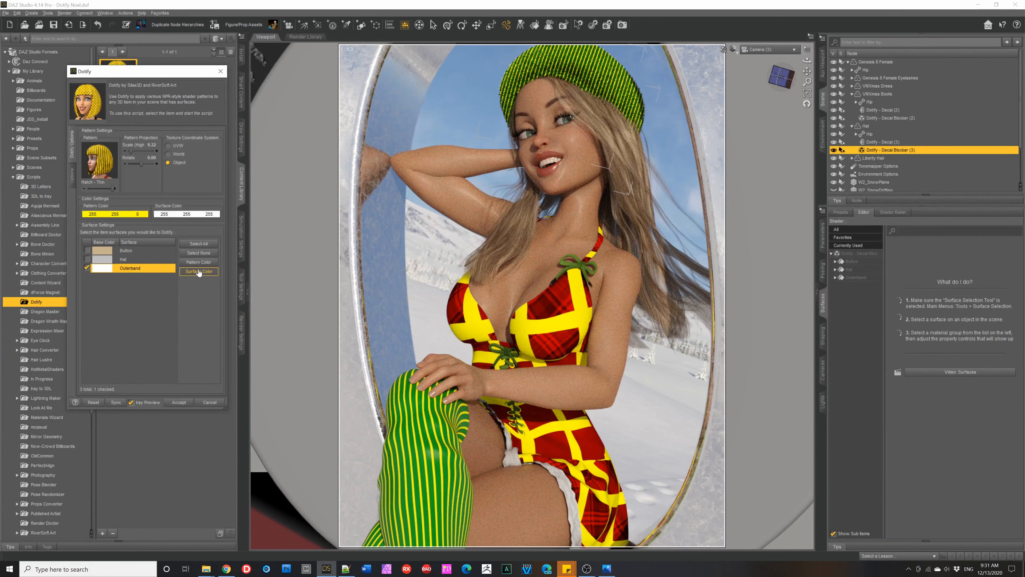
- Set the hat's pattern color to red (255, 0, 0)
left_click(93, 215)
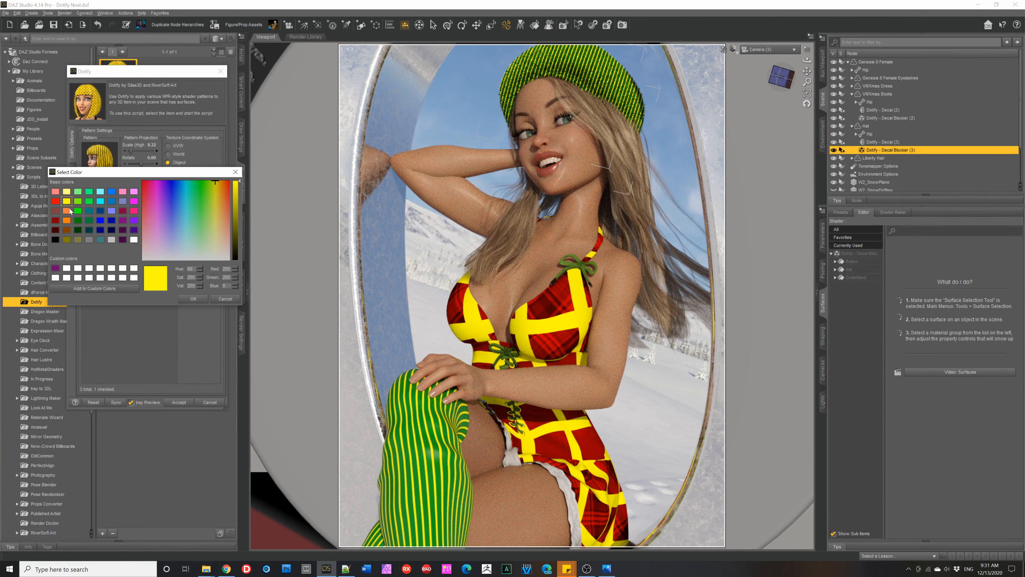
left_click(55, 201)
left_click(194, 298)
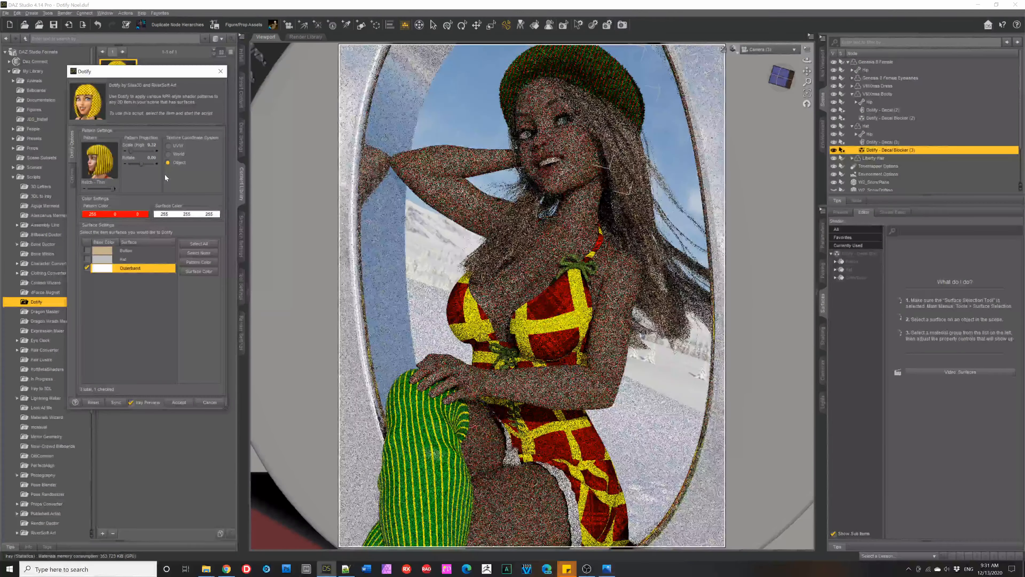
- Set the hat's pattern to Dots - Dense with a scale of 2
left_click_drag(115, 188, 97, 188)
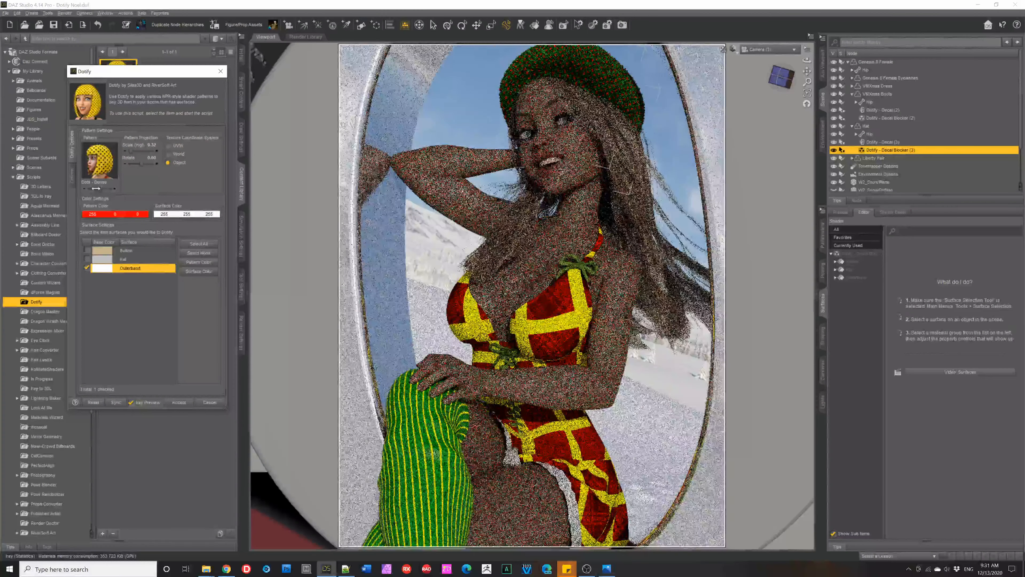
left_click_drag(129, 151, 133, 151)
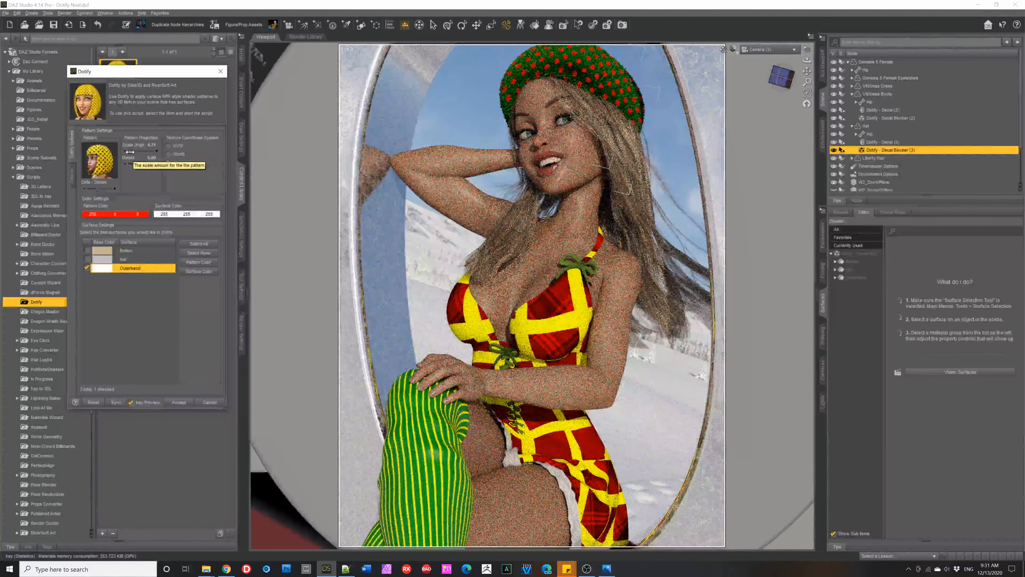
left_click_drag(130, 151, 130, 151)
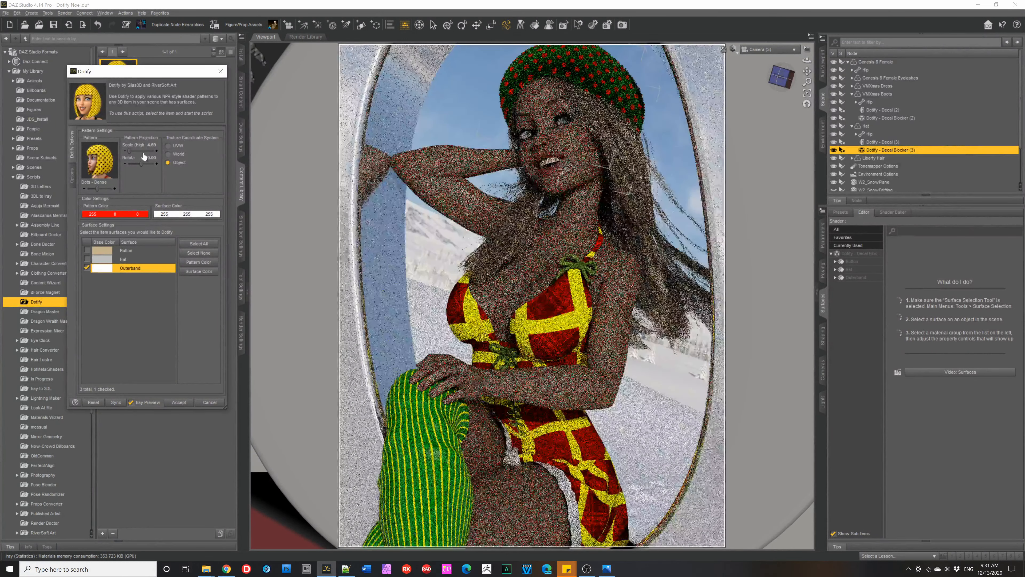
left_click(151, 145)
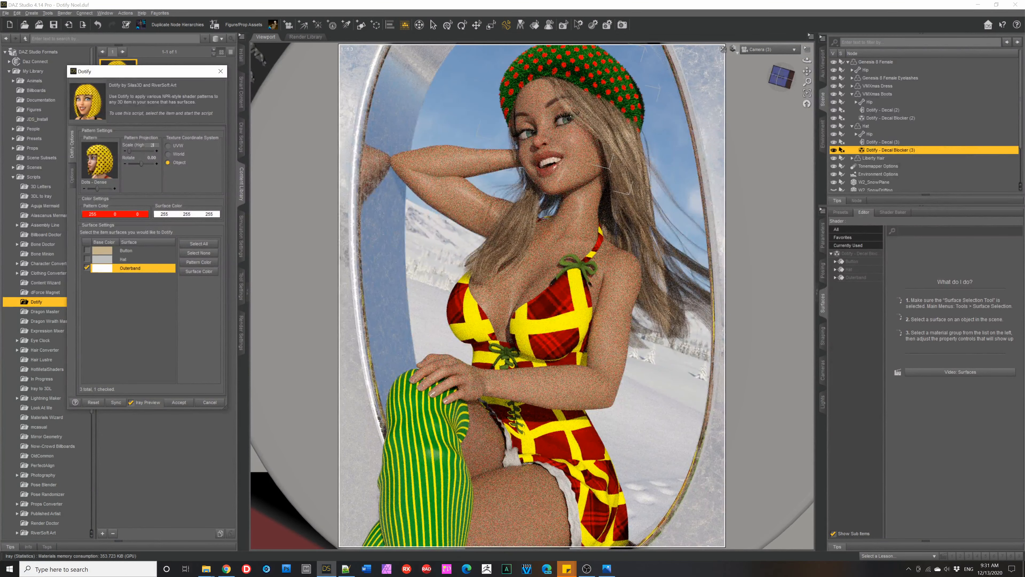
key("Return")
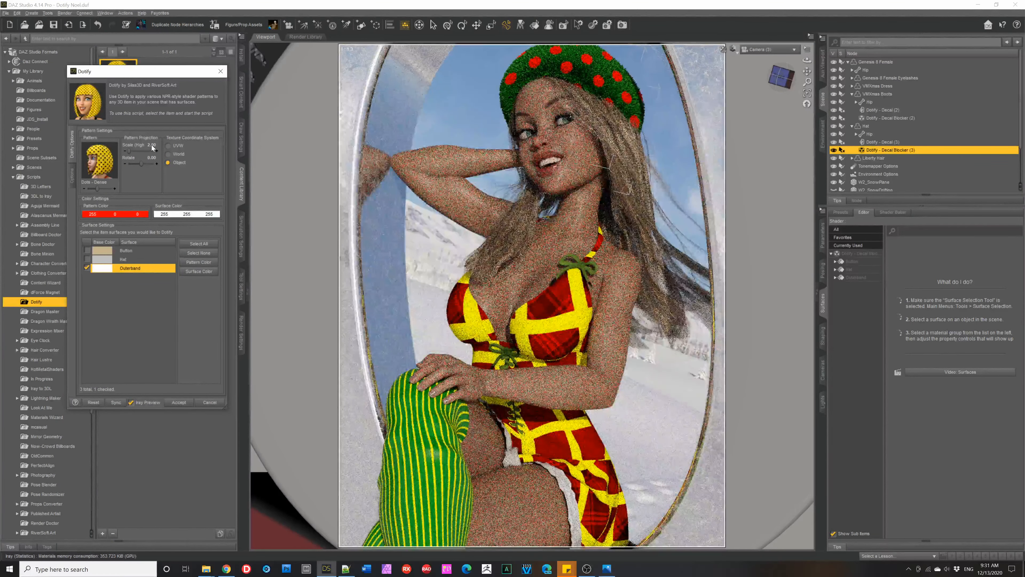
- Enable Remove Base Color Textures for the hat and accept the Dotify settings
left_click(72, 175)
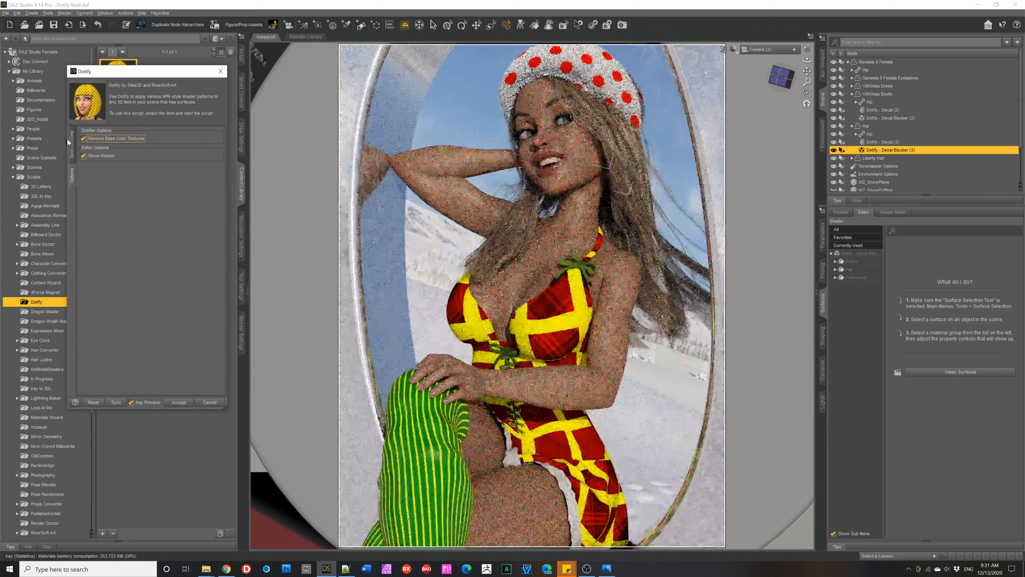
left_click(71, 143)
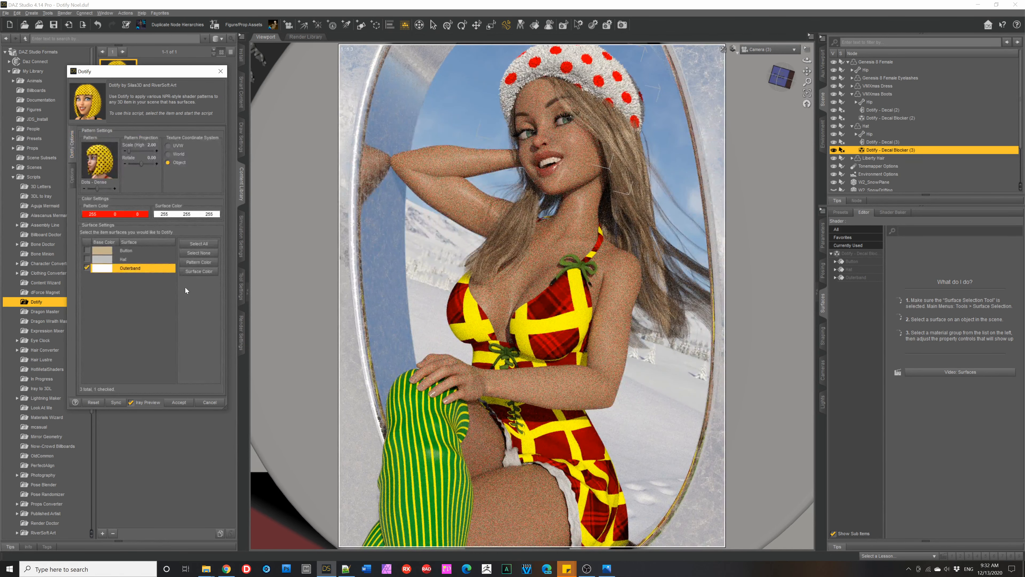
left_click(177, 403)
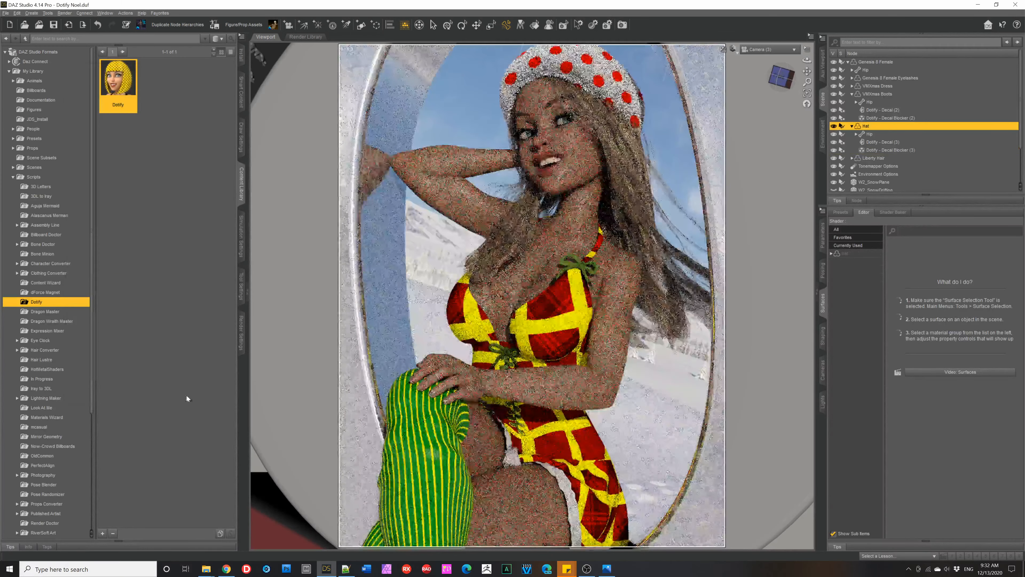
- Collapse the boots in the scene hierarchy and start the Dotify script on the Liberty Hair
left_click(851, 94)
left_click(880, 133)
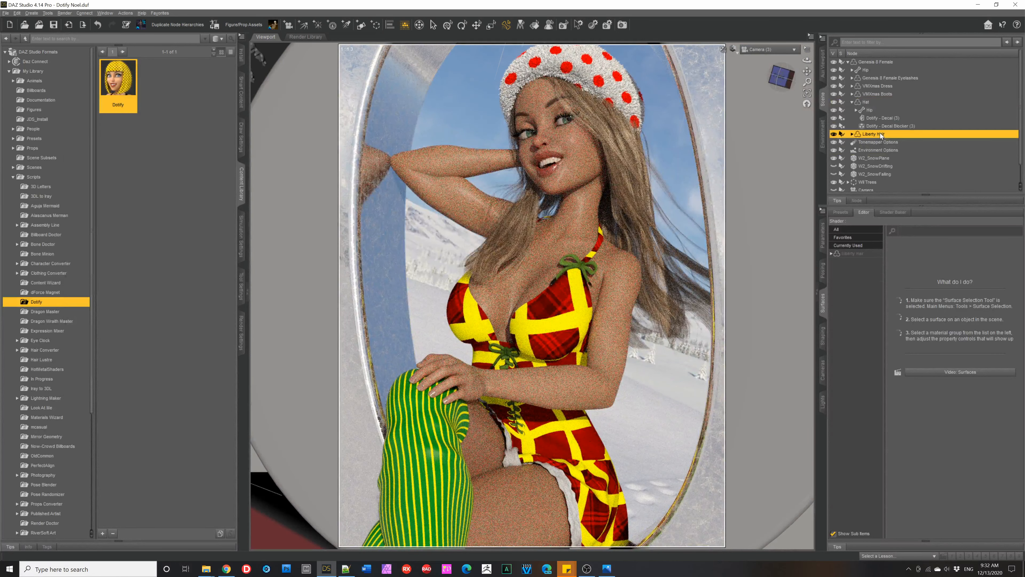
double_click(116, 90)
left_click(493, 290)
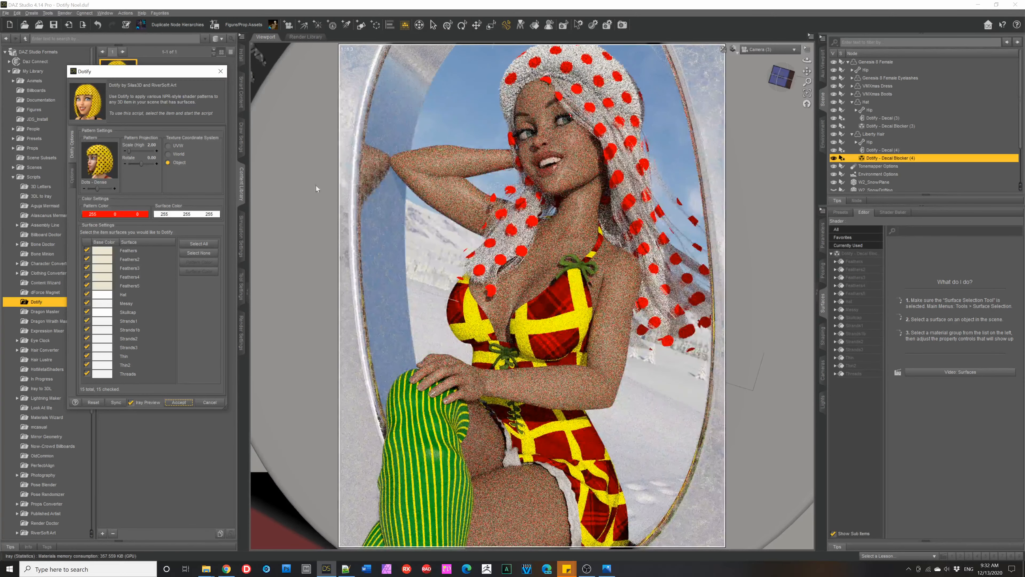
- Set the hair's surface color to light yellow (255, 255, 128)
left_click(180, 214)
left_click(67, 202)
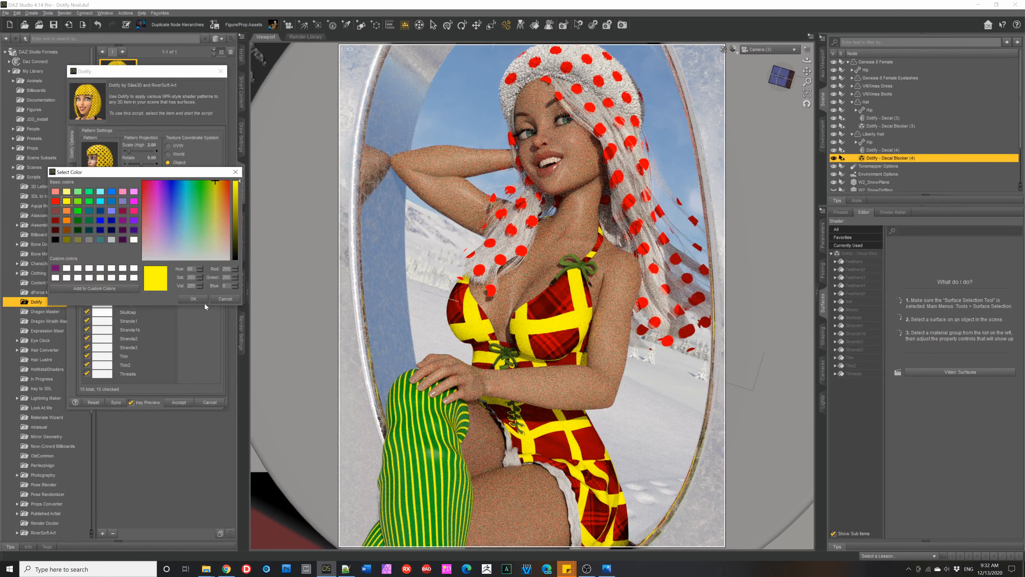
left_click(67, 192)
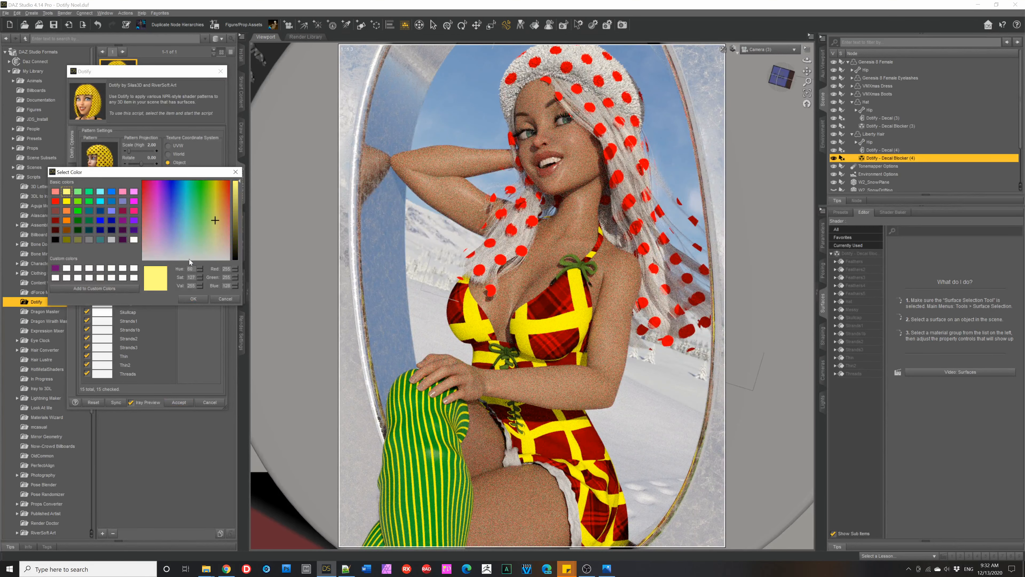
left_click(193, 299)
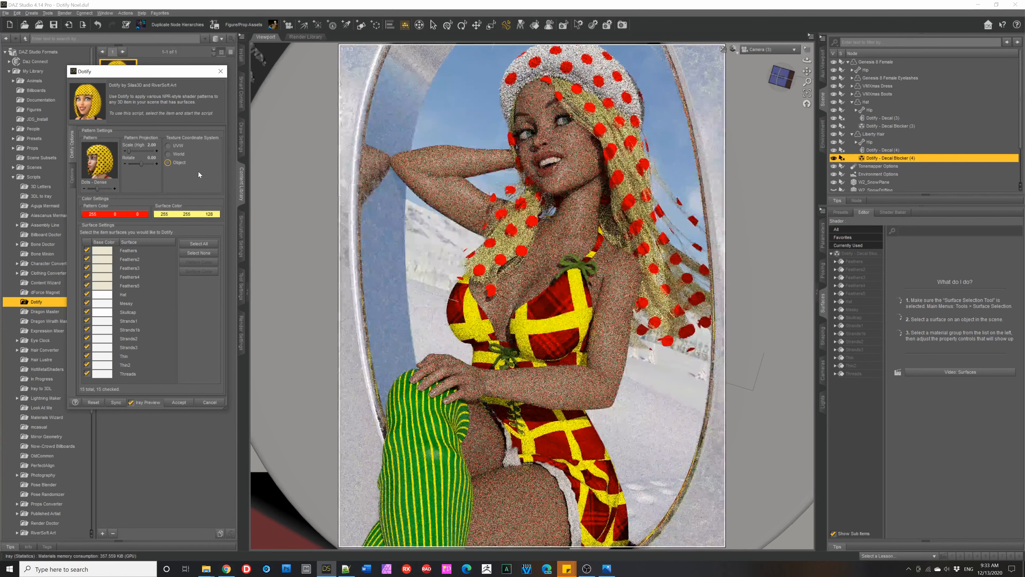
- Set the hair's pattern to Hatch - Thin with Object texture coordinates and increase the scale for fine stripes
left_click(191, 163)
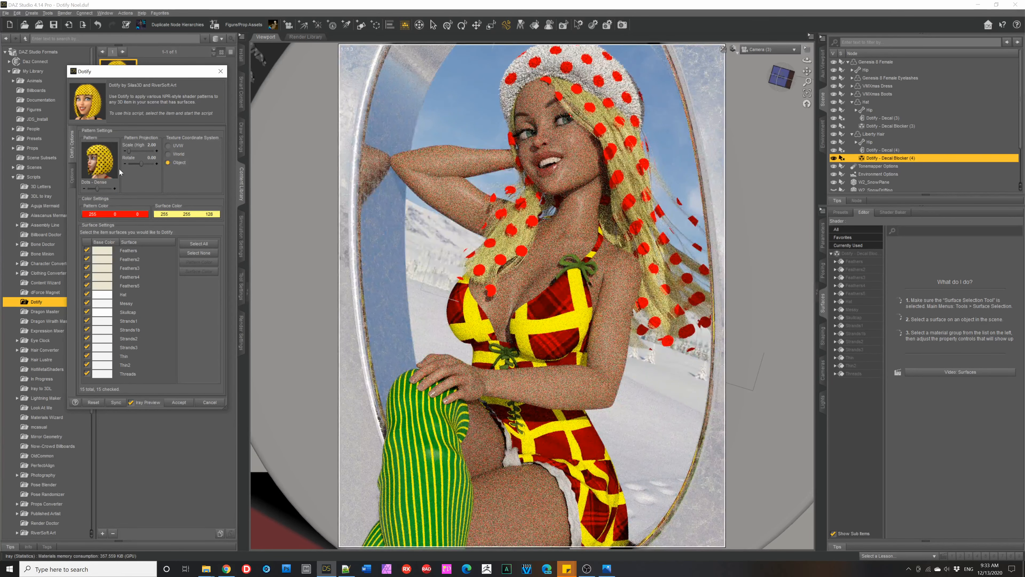
left_click_drag(96, 189, 111, 188)
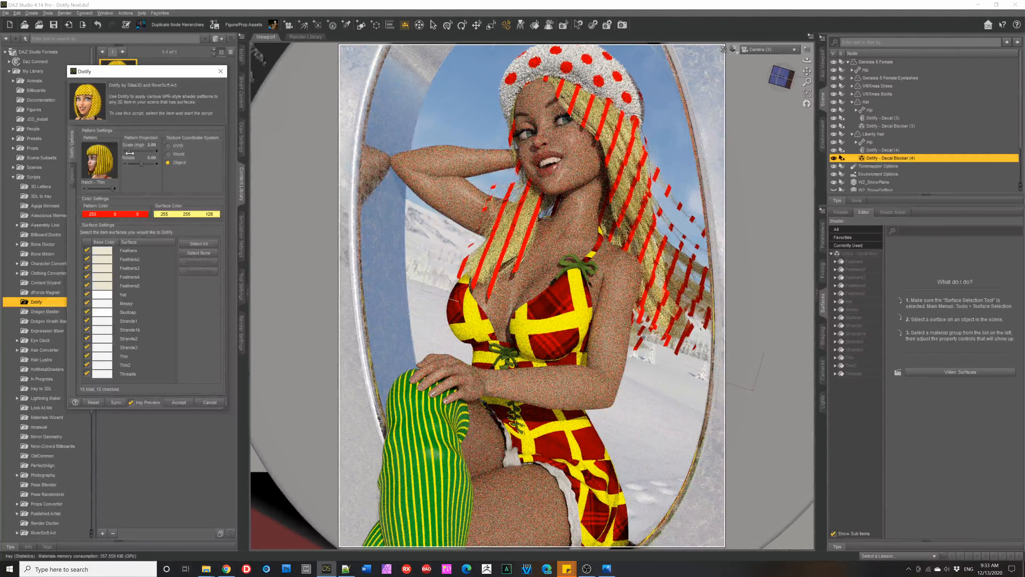
left_click_drag(129, 152, 132, 152)
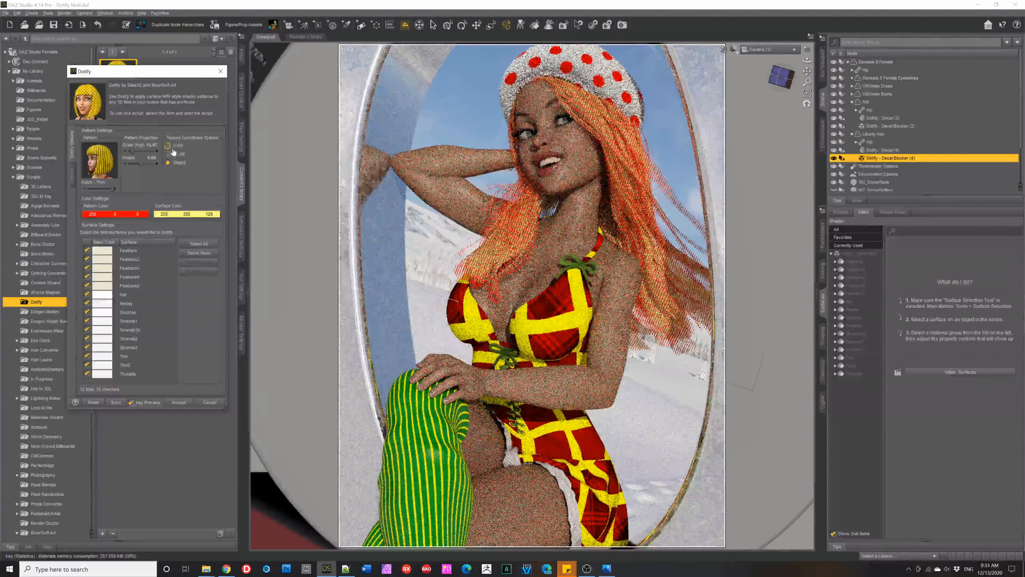
- Switch the hair pattern to UVW texture coordinates and reduce its scale to about 7.8
left_click(174, 150)
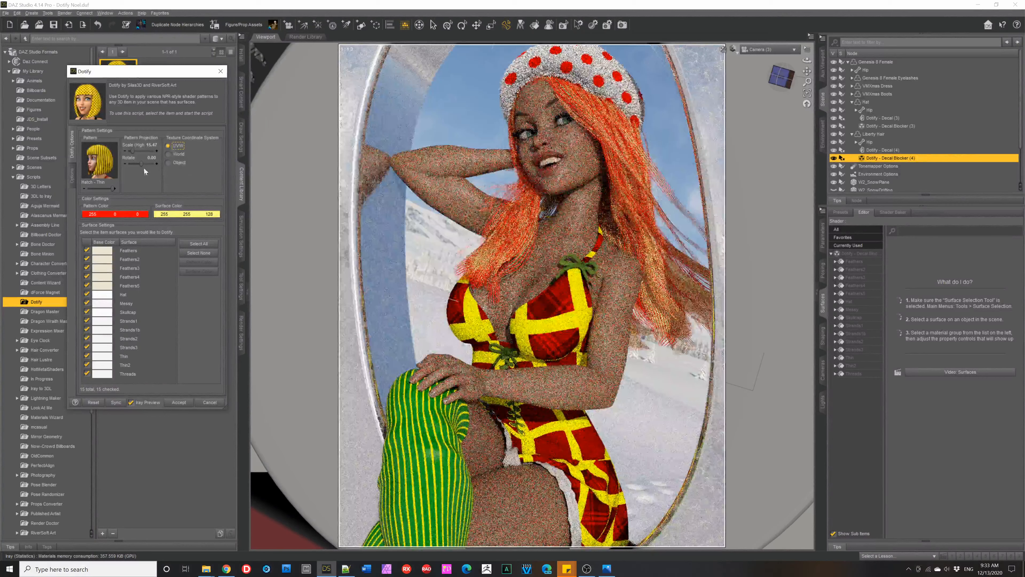
left_click_drag(132, 151, 131, 151)
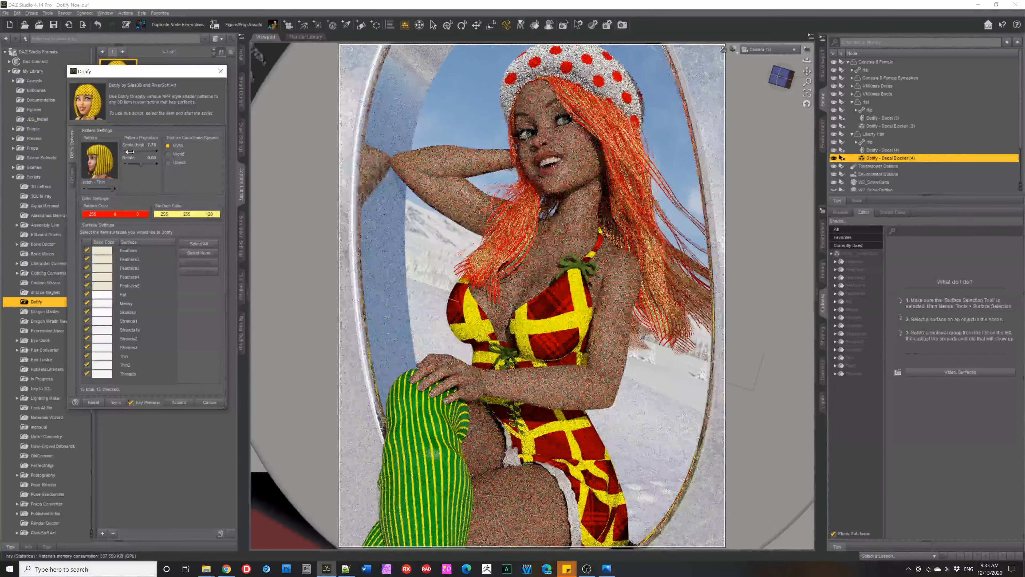
- Set the hair's pattern color to brown (128, 64, 0) and accept the Dotify settings
left_click(122, 215)
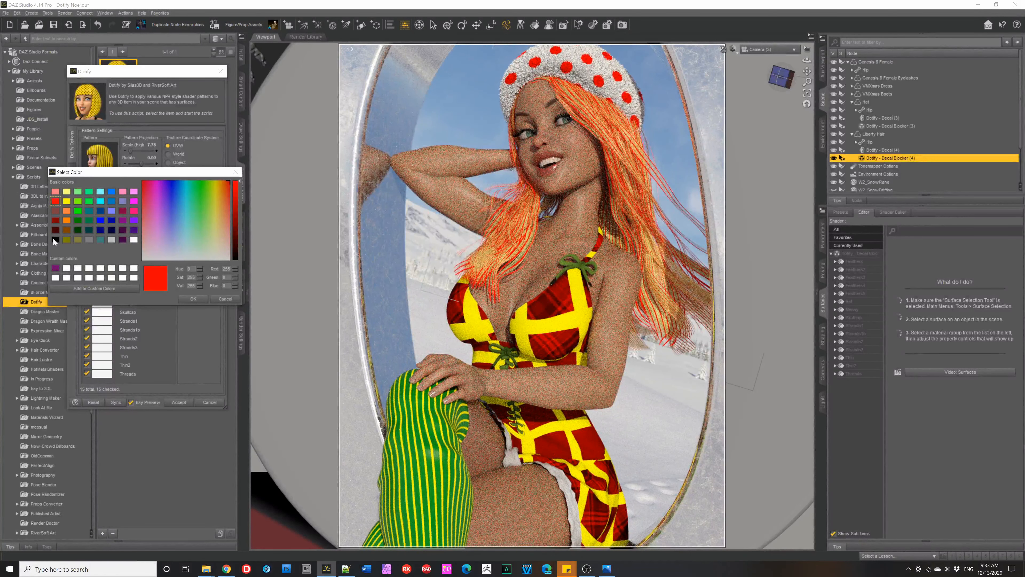
left_click(55, 230)
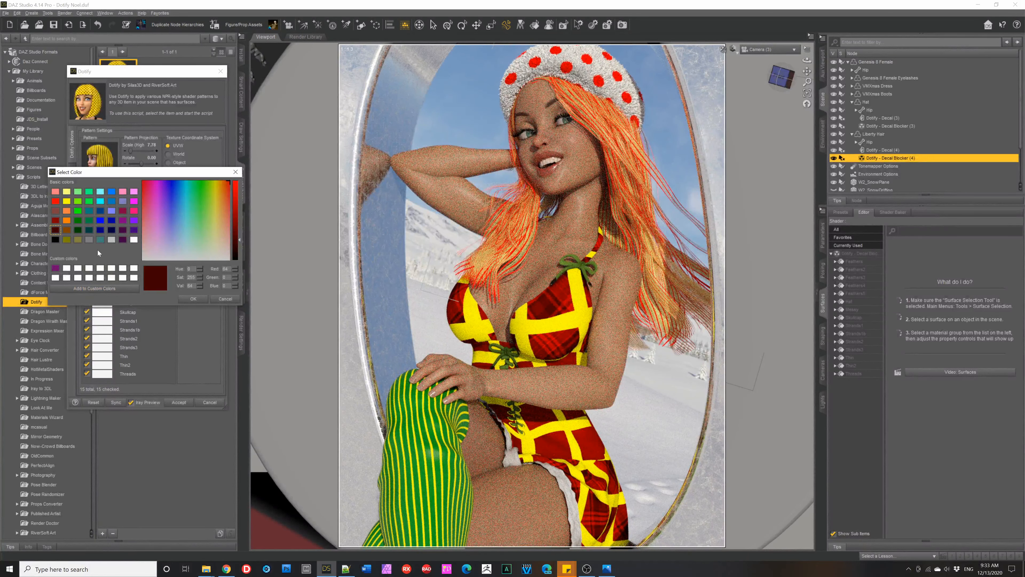
left_click(55, 239)
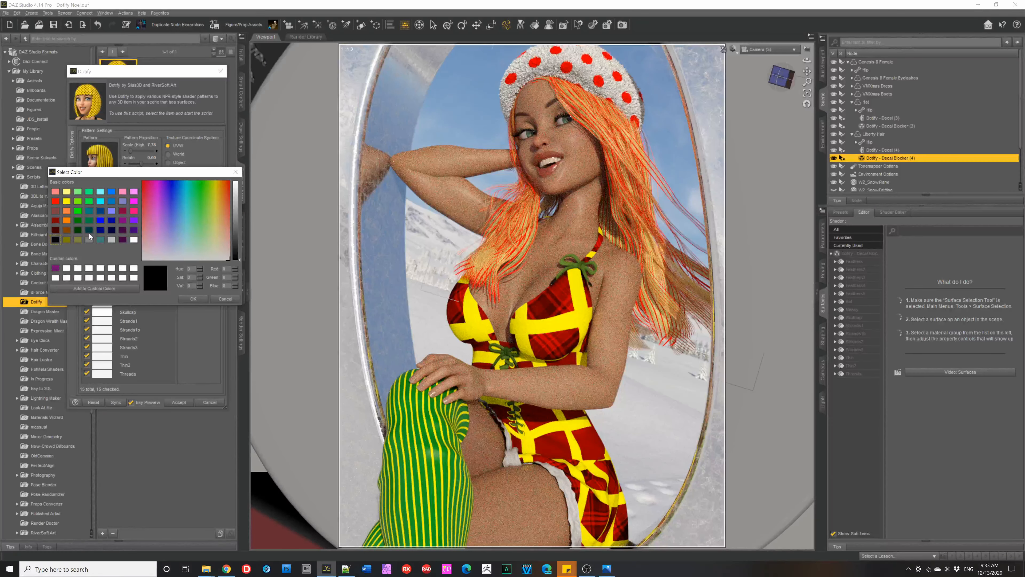
left_click(55, 220)
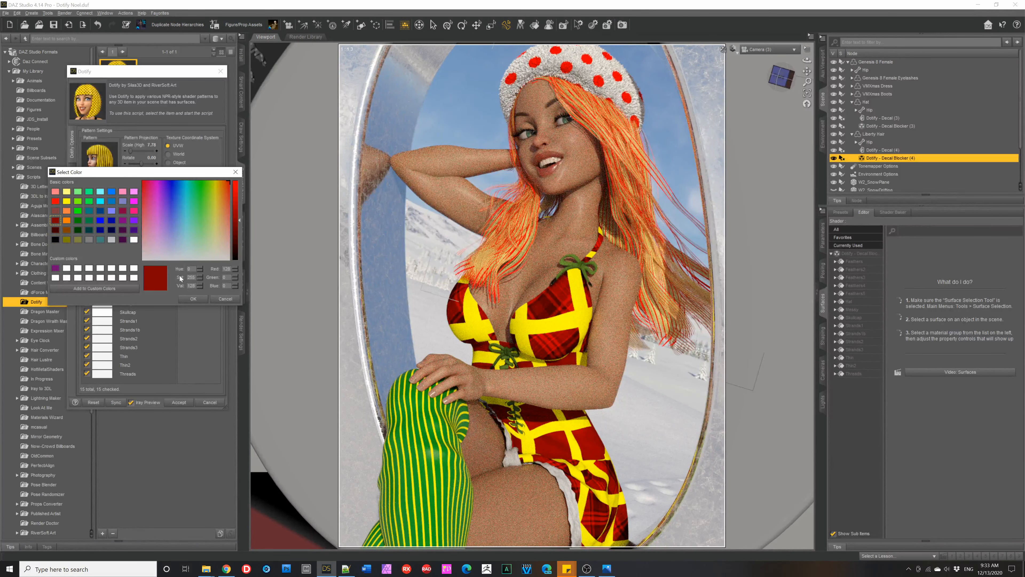
left_click(57, 230)
left_click(66, 233)
left_click(196, 299)
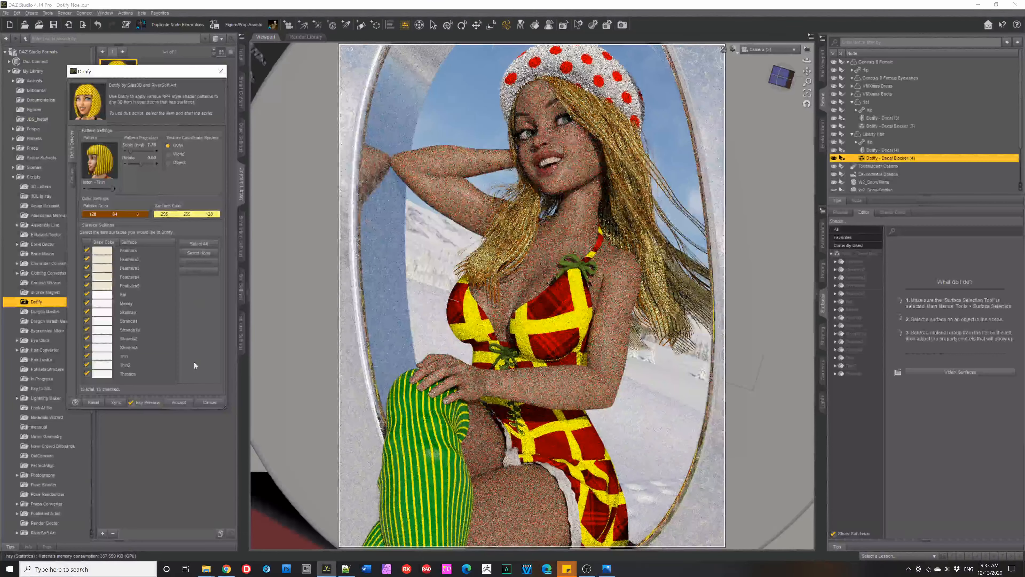
left_click(177, 402)
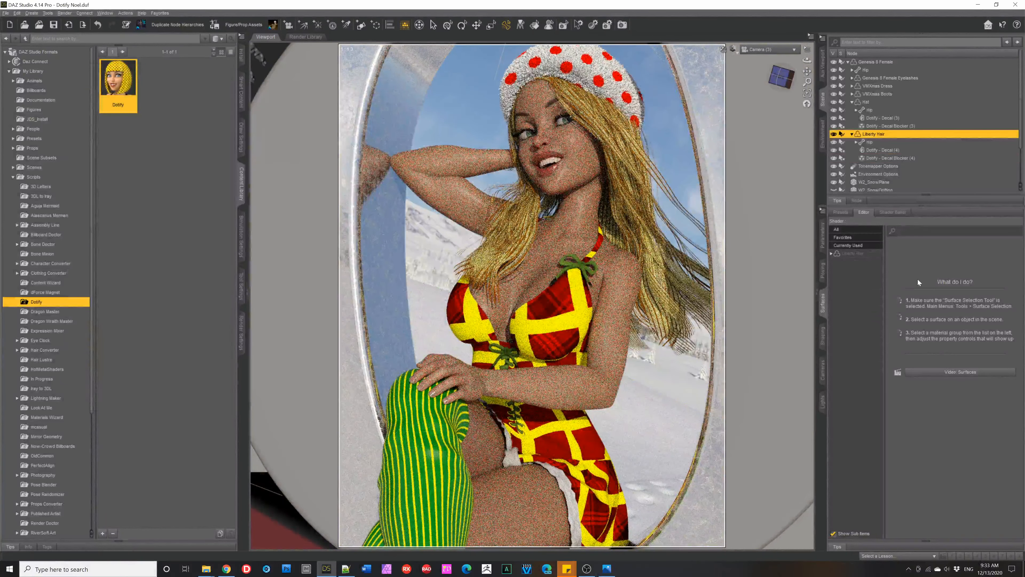
- Switch the viewport to the scene view named Camera and start Dotify on the letter N with Iray preview toggled off
left_click(779, 53)
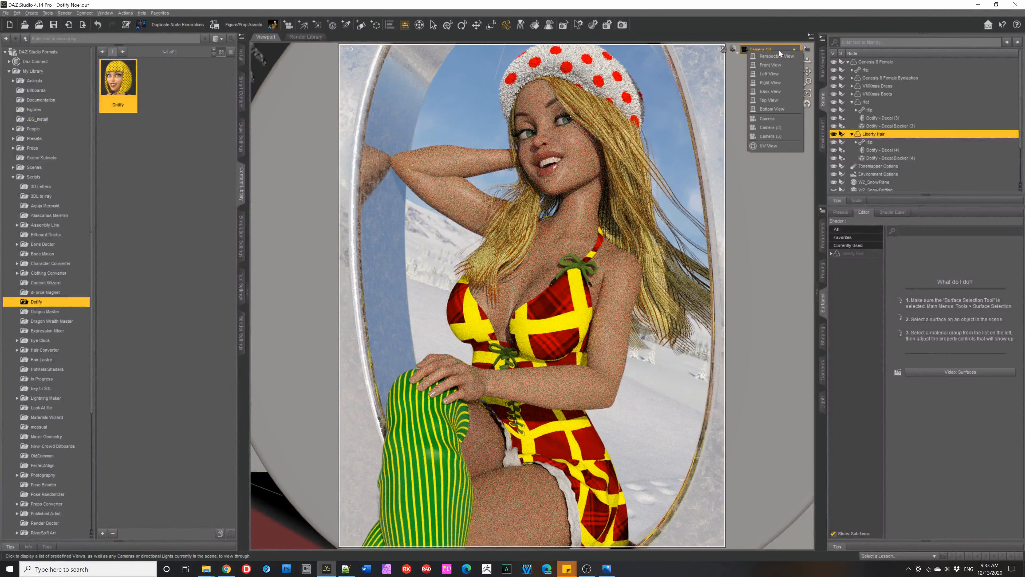
left_click(775, 118)
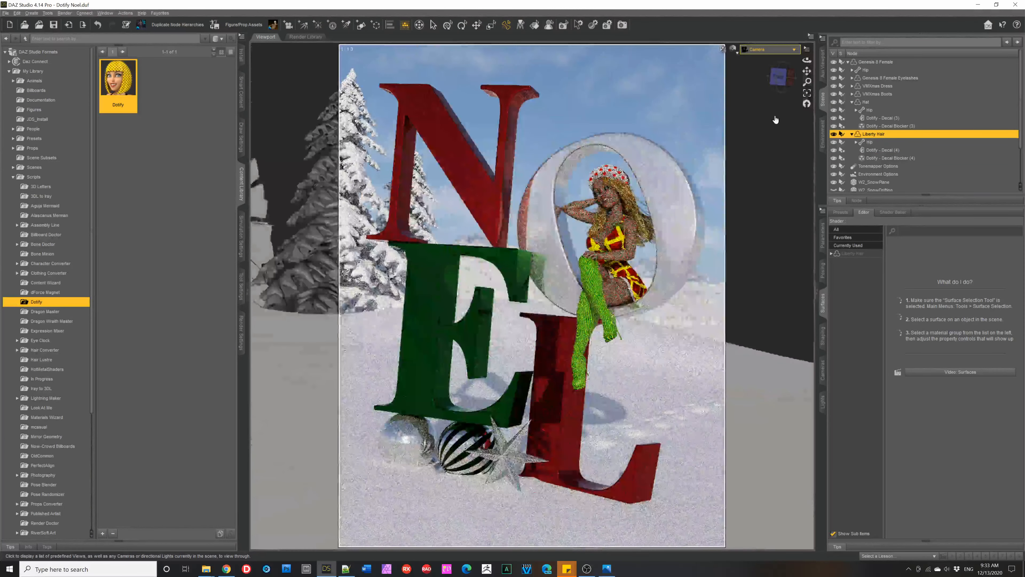
left_click(460, 213)
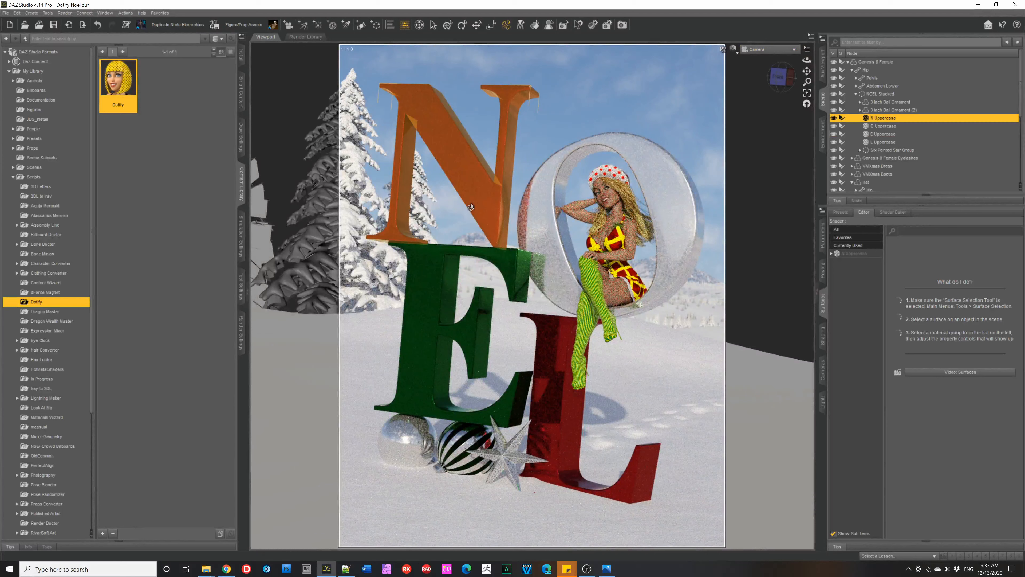
double_click(115, 79)
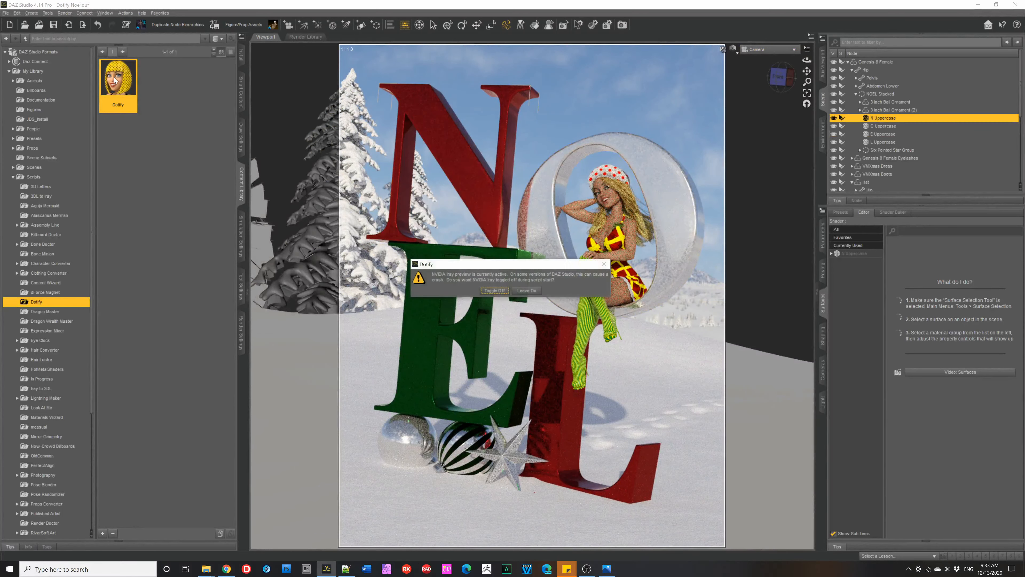
left_click(490, 292)
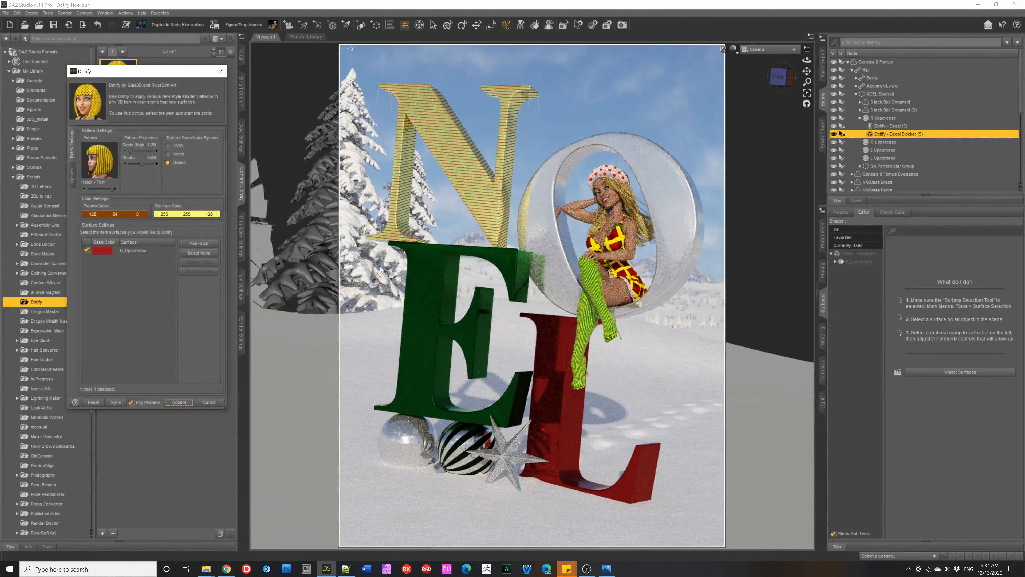
- Use the N_Uppercase base color as the surface color and set the pattern color to white (255, 255, 255)
left_click(150, 251)
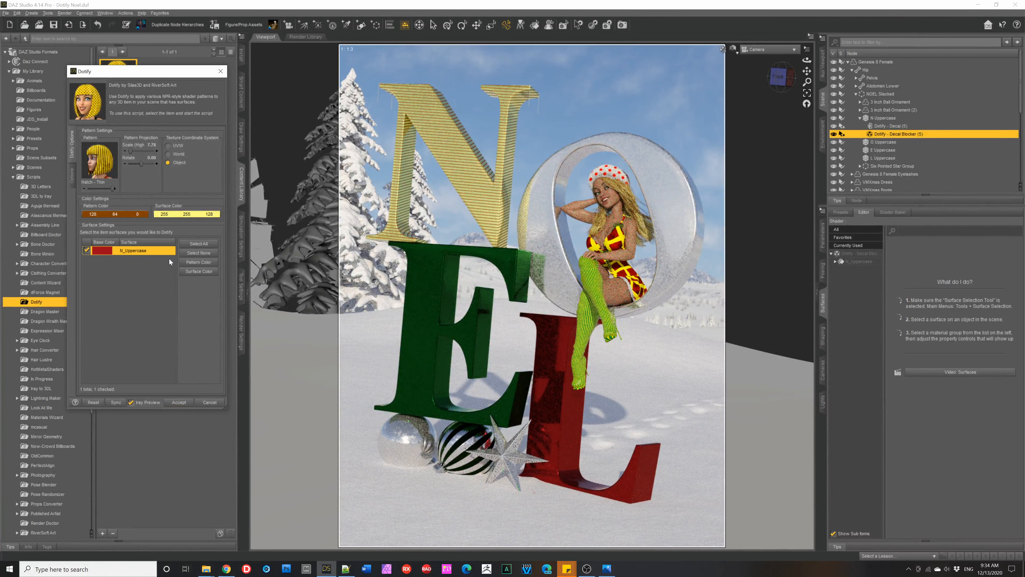
left_click(202, 272)
left_click(128, 216)
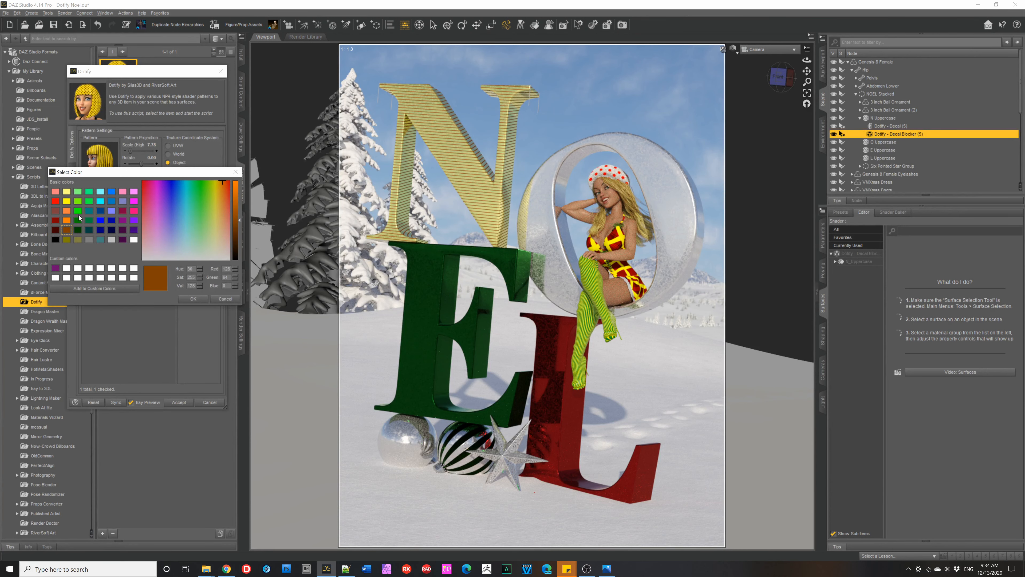
left_click(133, 240)
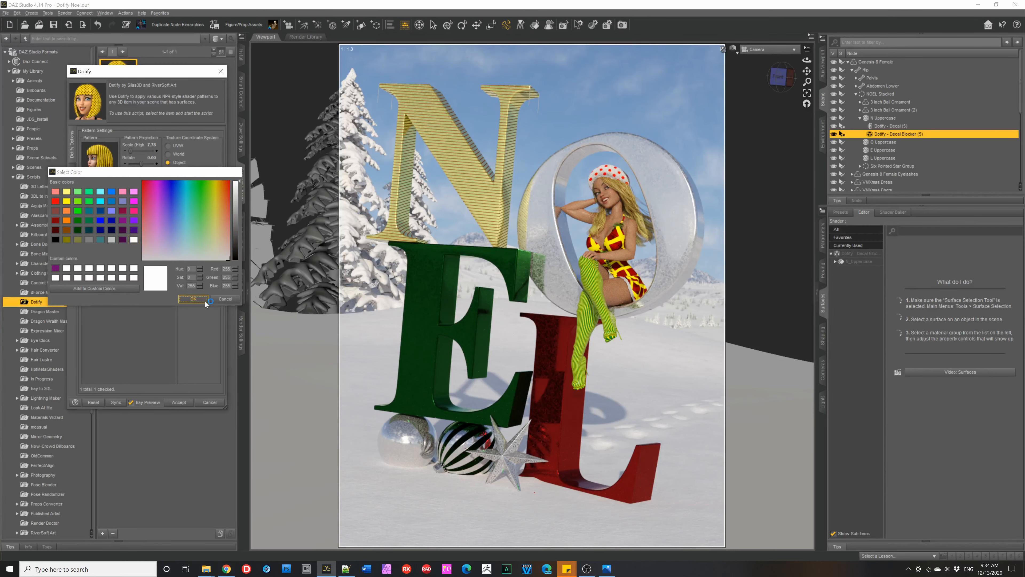
left_click(193, 298)
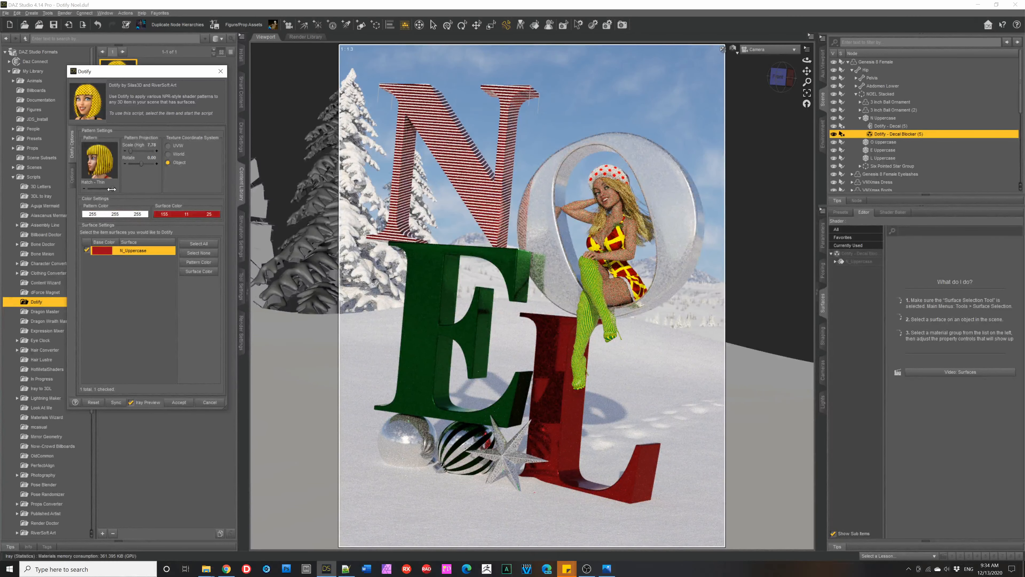
- Set the letter N's pattern to Dots - Dense with a scale of 0.5 and accept the Dotify settings
left_click_drag(111, 188, 103, 189)
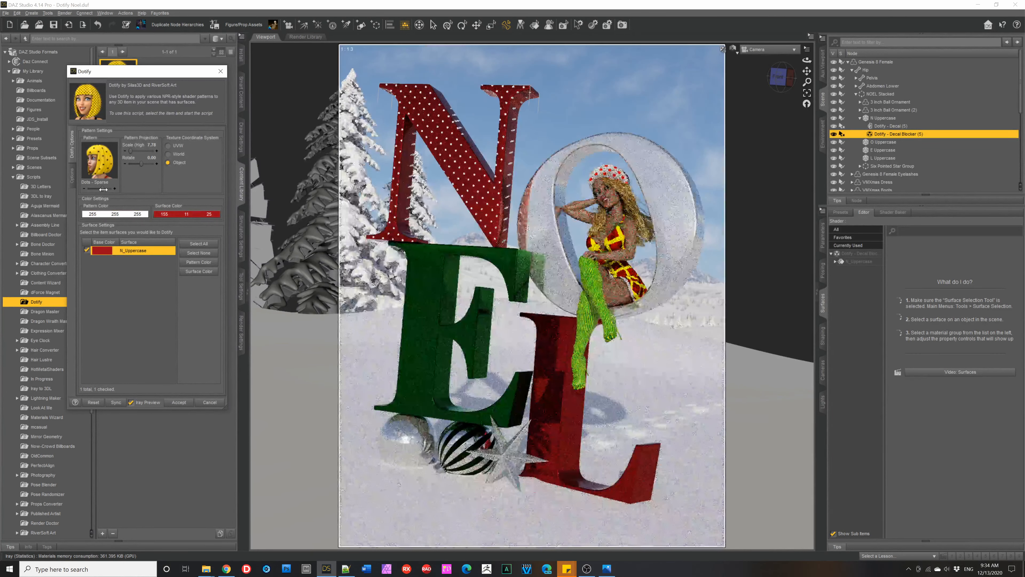
left_click_drag(103, 189, 97, 190)
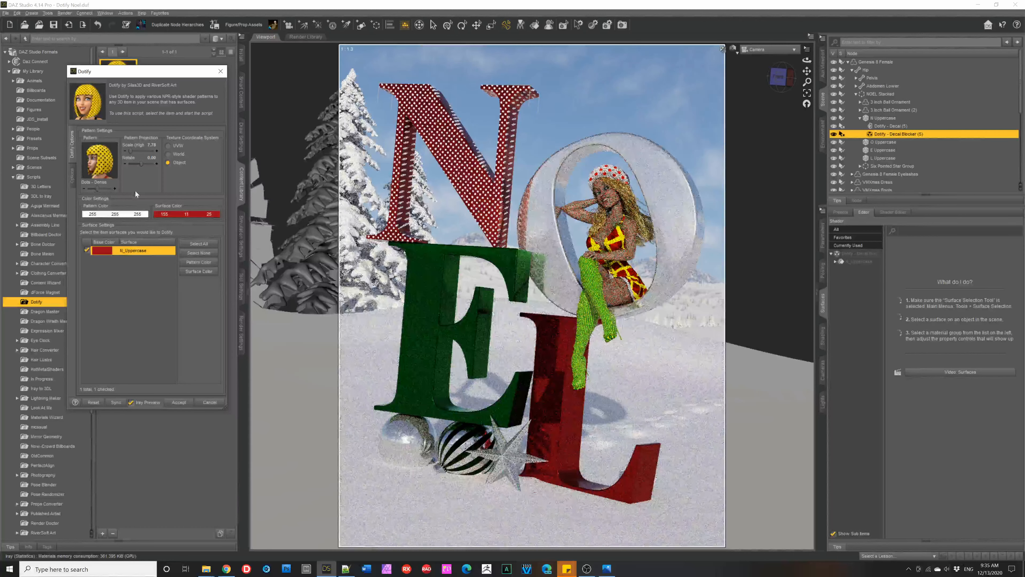
left_click(128, 152)
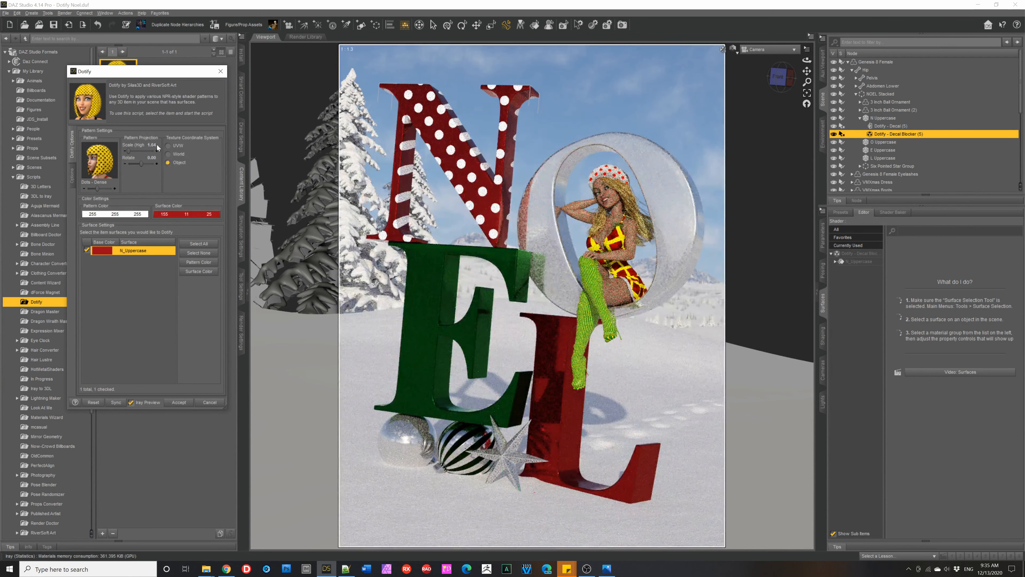
key("BackSpace")
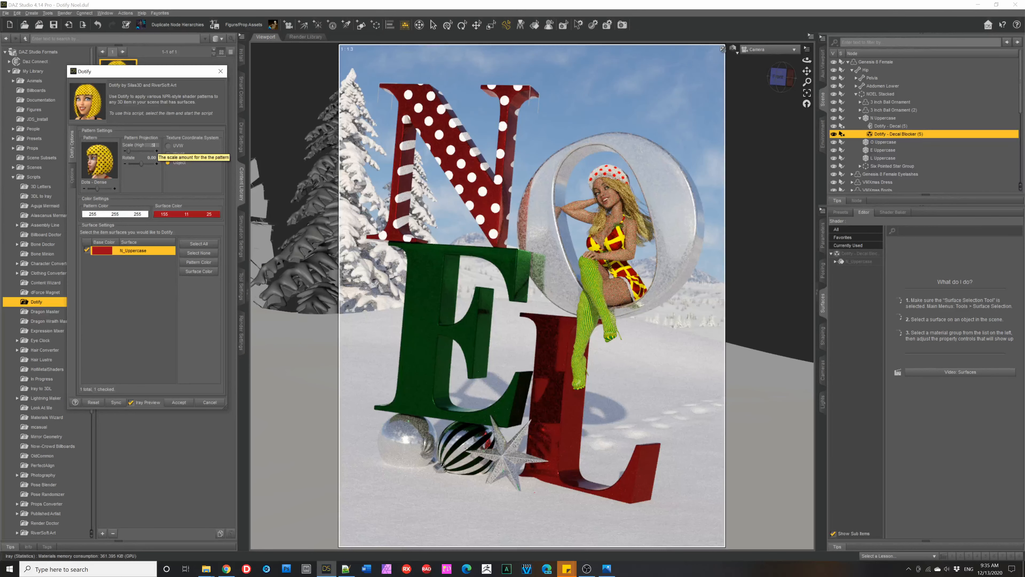
type("0.5")
key("Return")
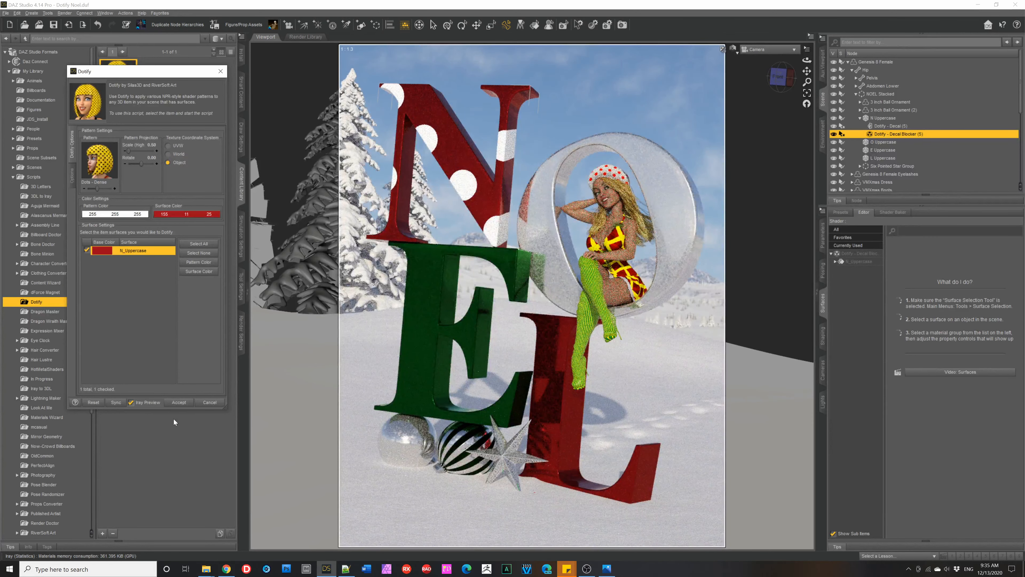
left_click(179, 402)
- Start Dotify on the letter E and use its green base color as the surface color
left_click(422, 299)
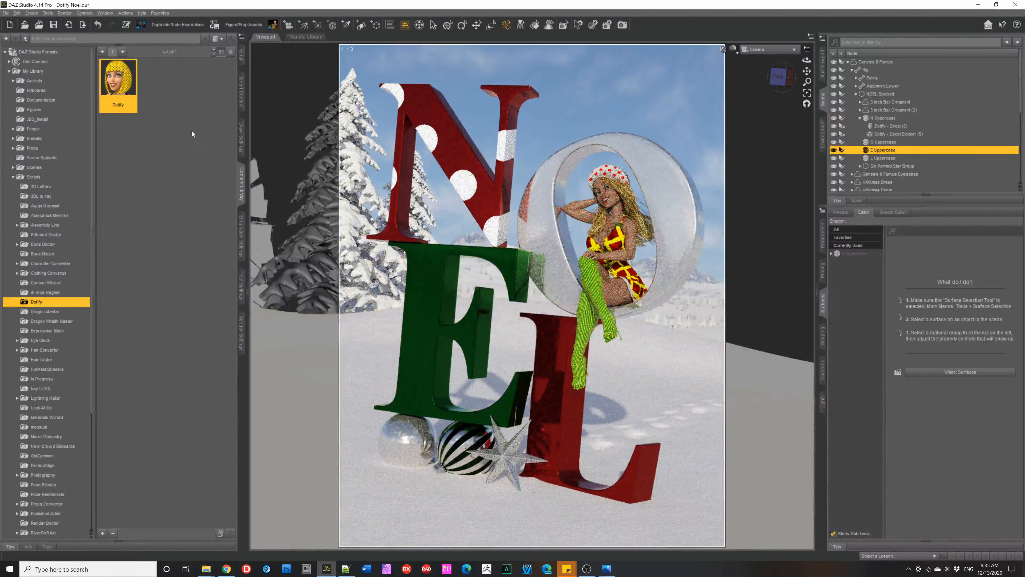
double_click(126, 83)
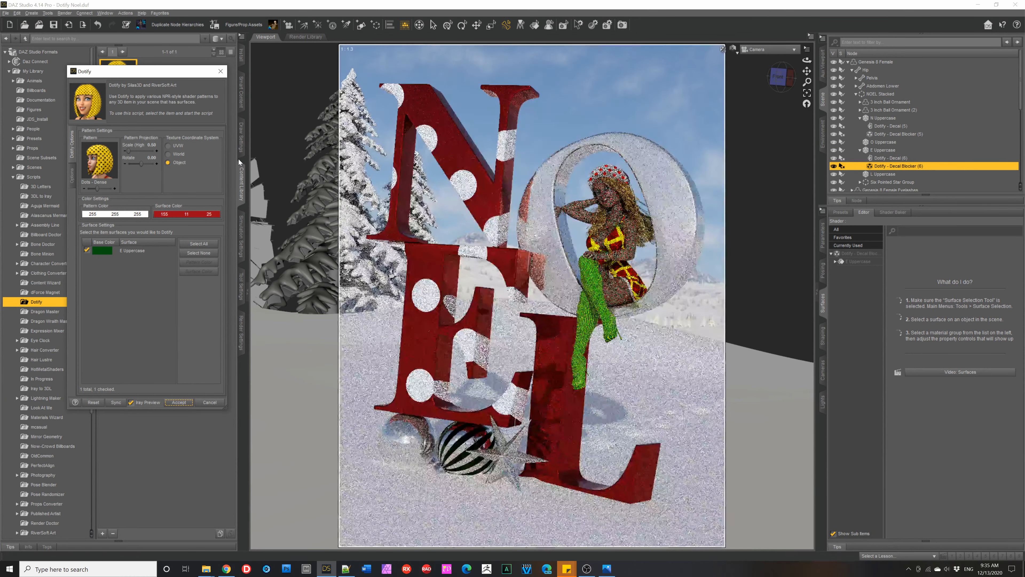
left_click(129, 251)
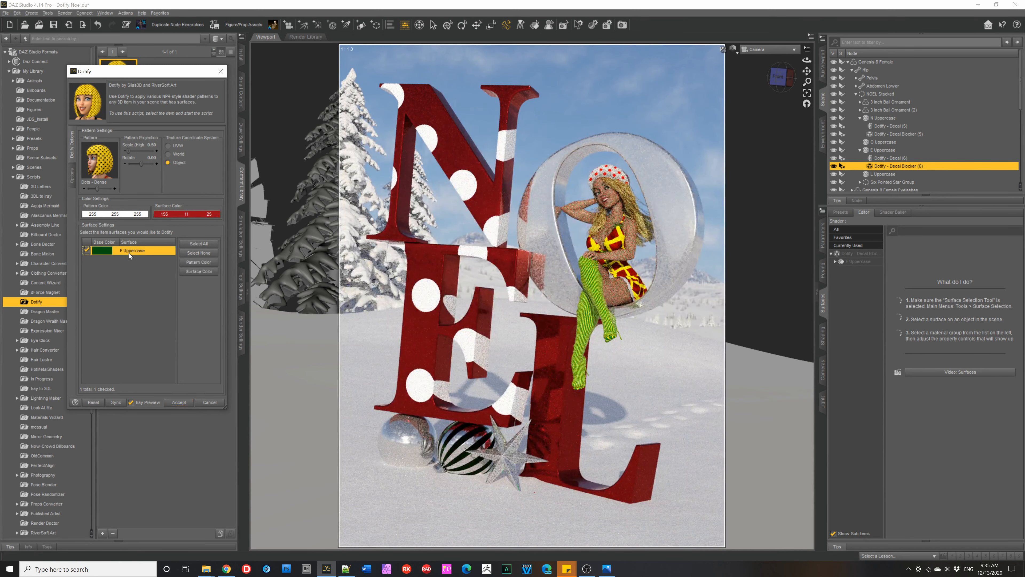
left_click(199, 271)
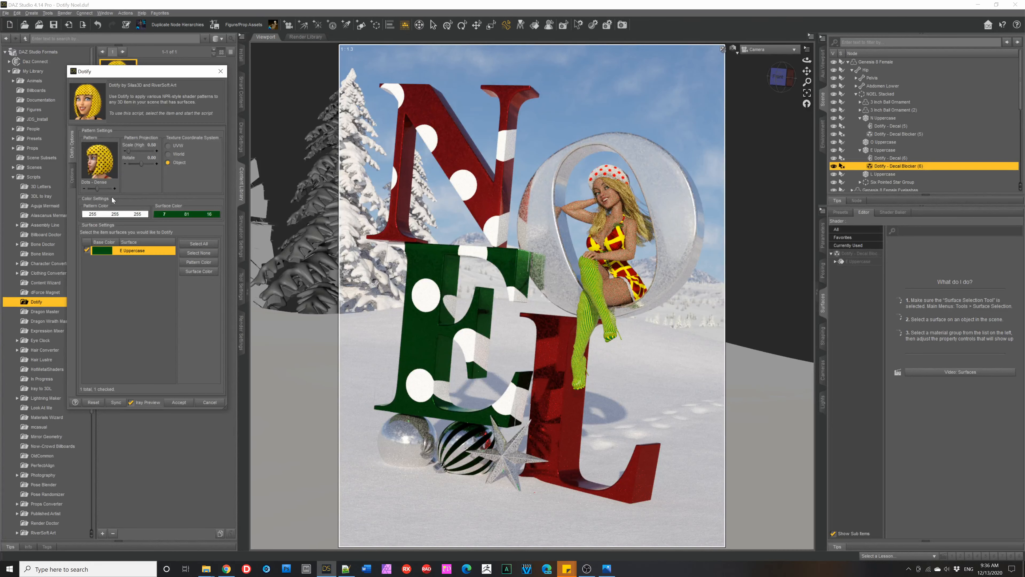
- Set the letter E's pattern scale to 0.2 and accept the Dotify settings
left_click(156, 151)
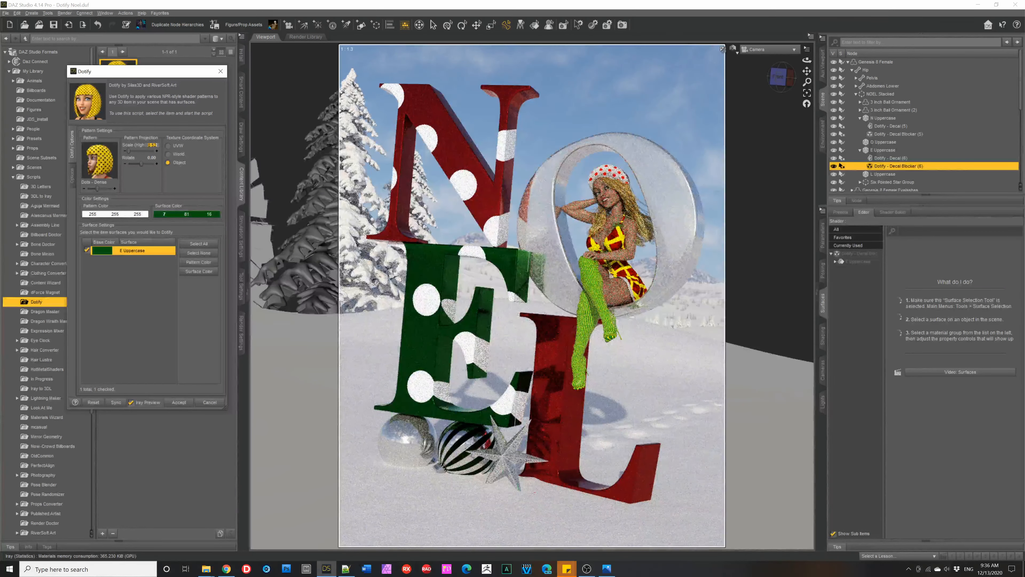
left_click(153, 145)
type(".2")
key("Return")
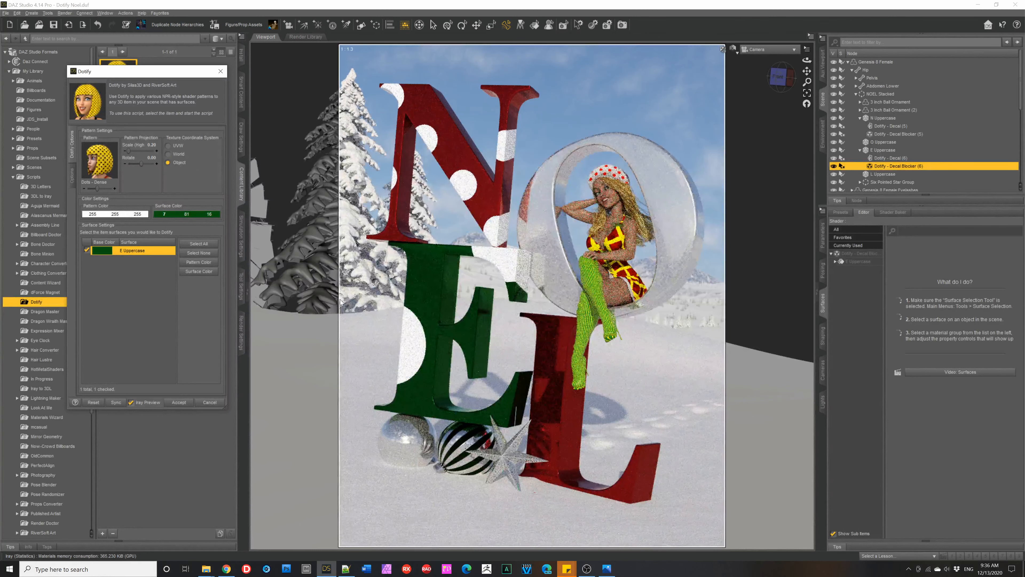
left_click(182, 403)
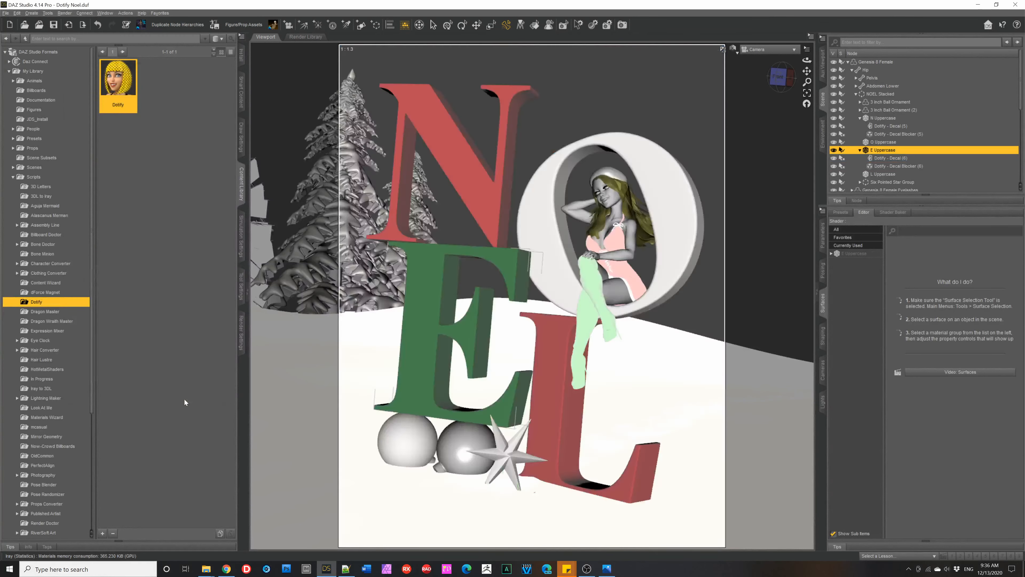
- Start Dotify on the letter L with Iray preview toggled off and use its red base color as the surface color
left_click(559, 380)
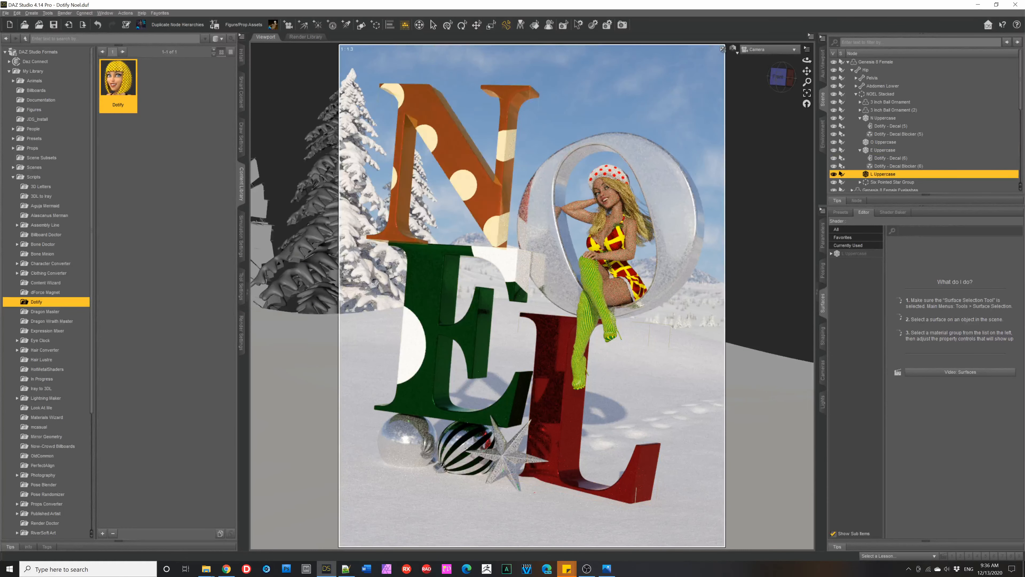
double_click(121, 84)
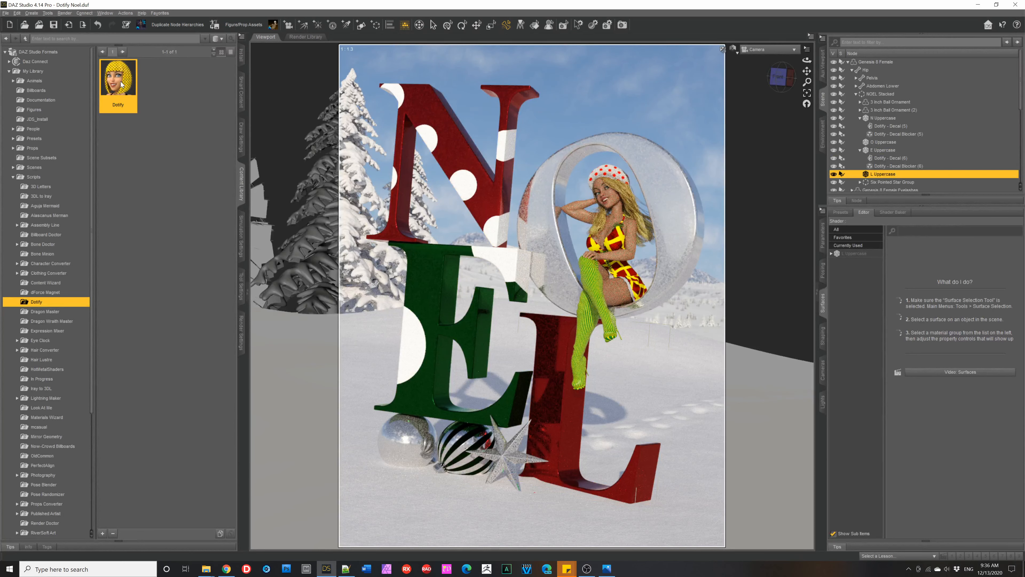
left_click(494, 291)
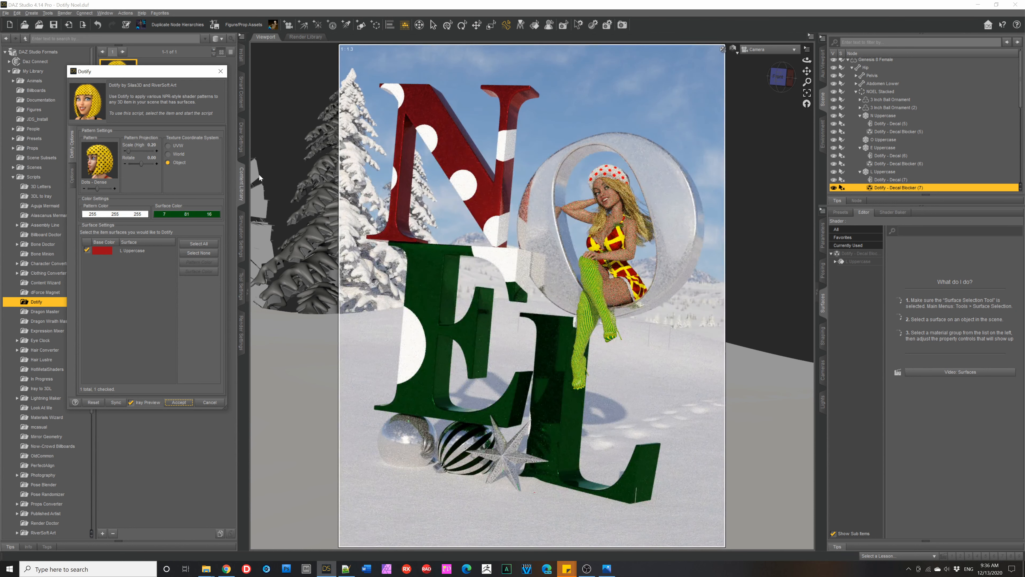
left_click(148, 250)
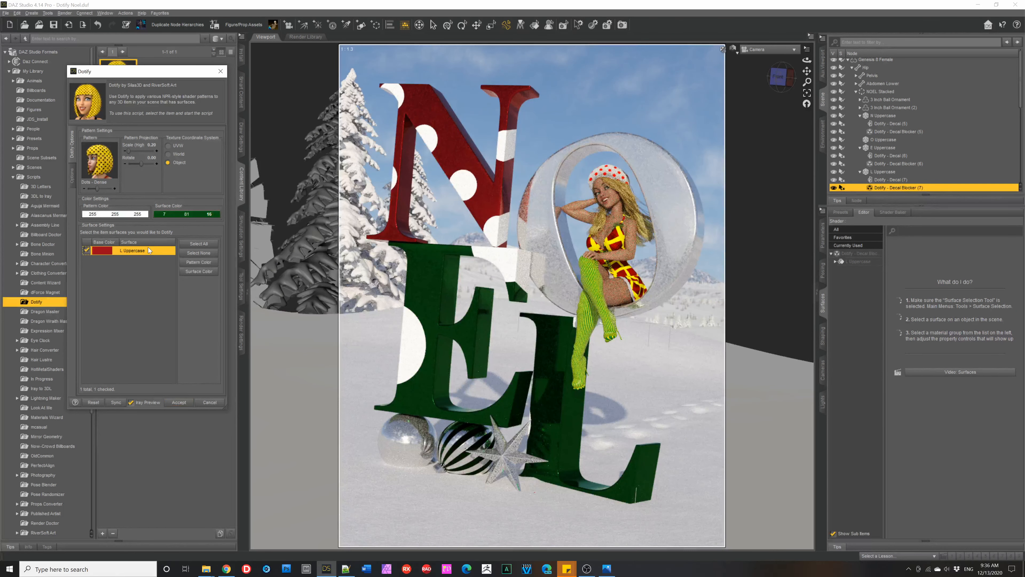
left_click(200, 274)
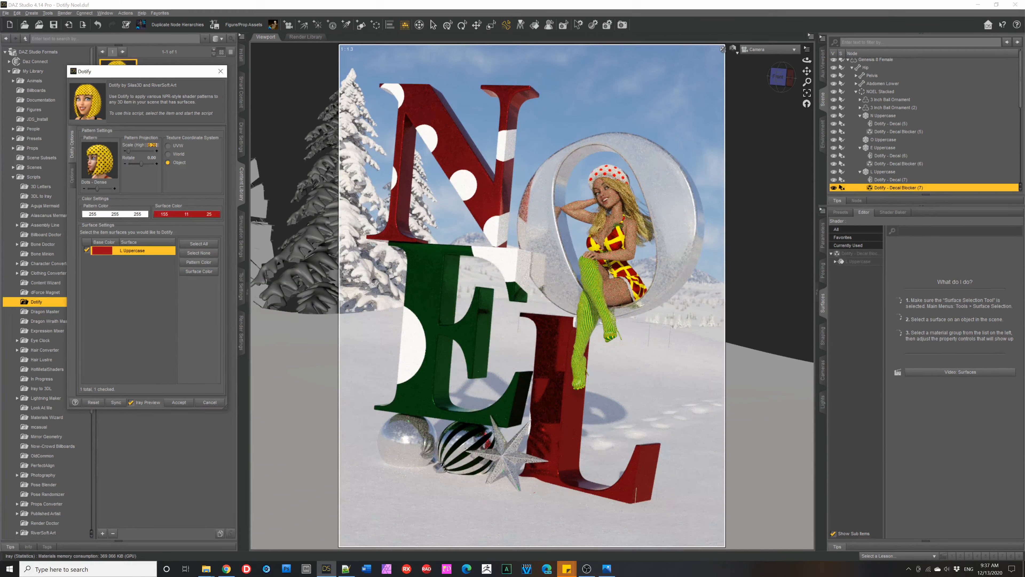
- Set the letter L's pattern scale to 0.75 and accept the Dotify settings
key("BackSpace")
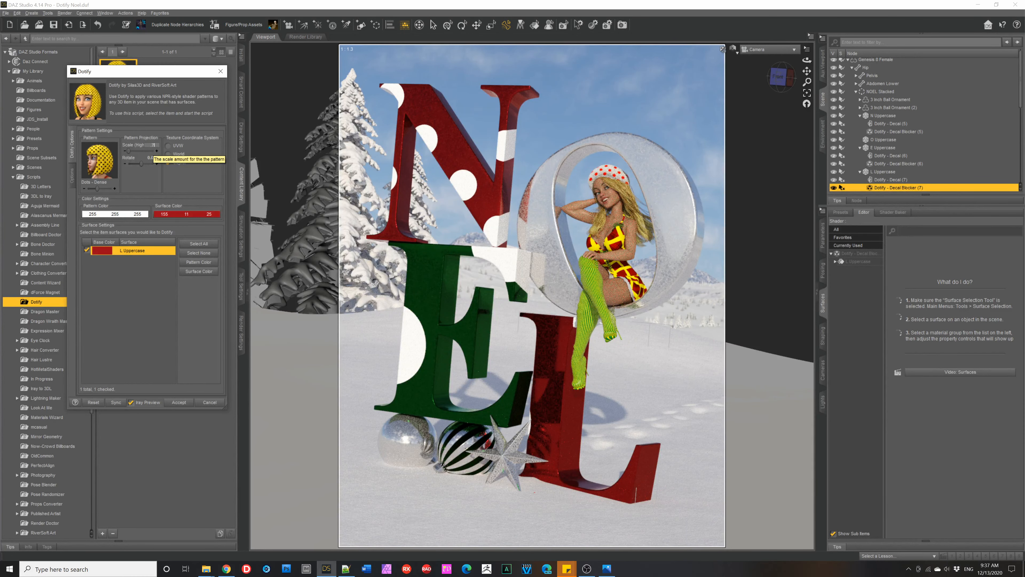
key("Return")
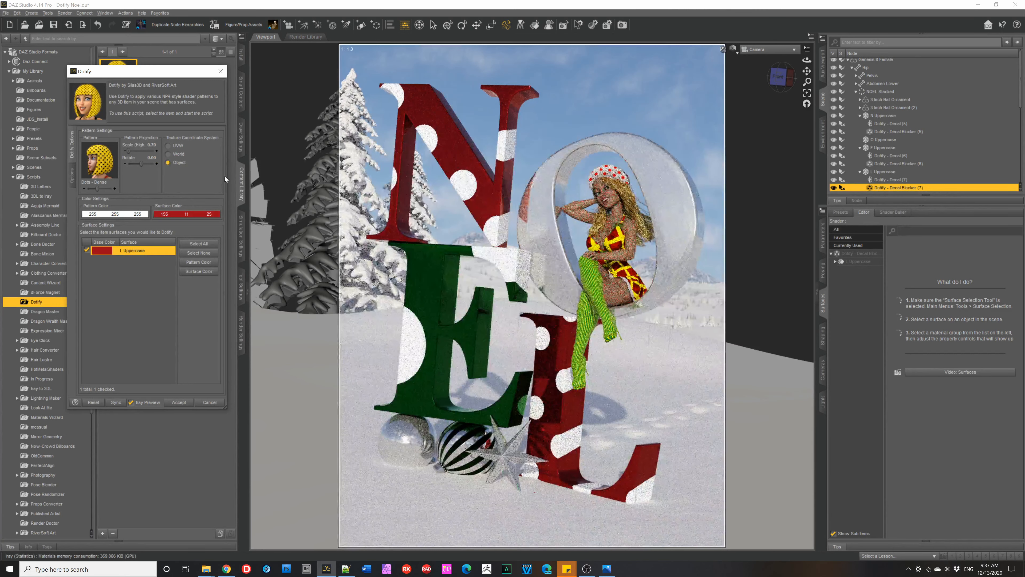
left_click(174, 403)
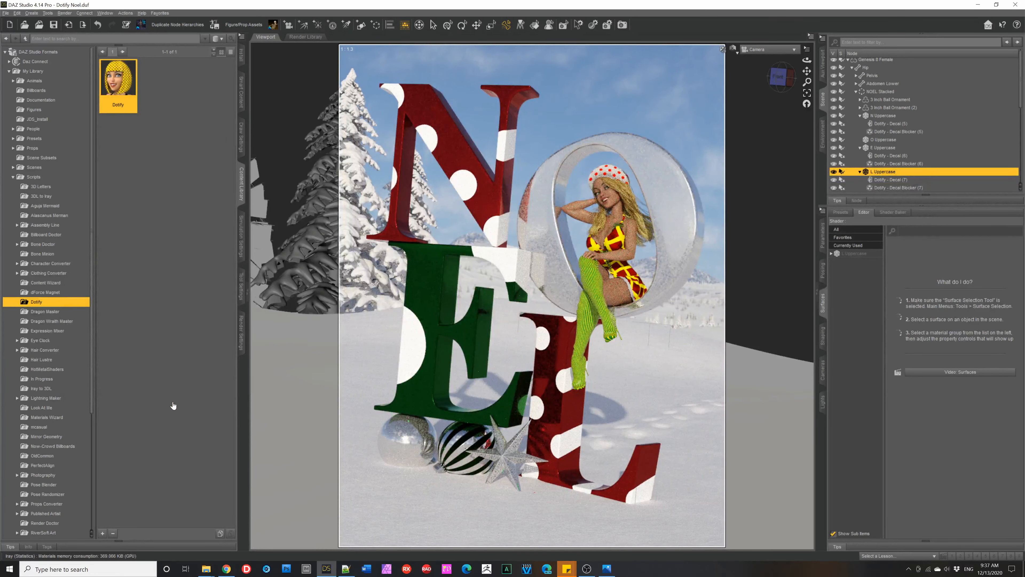